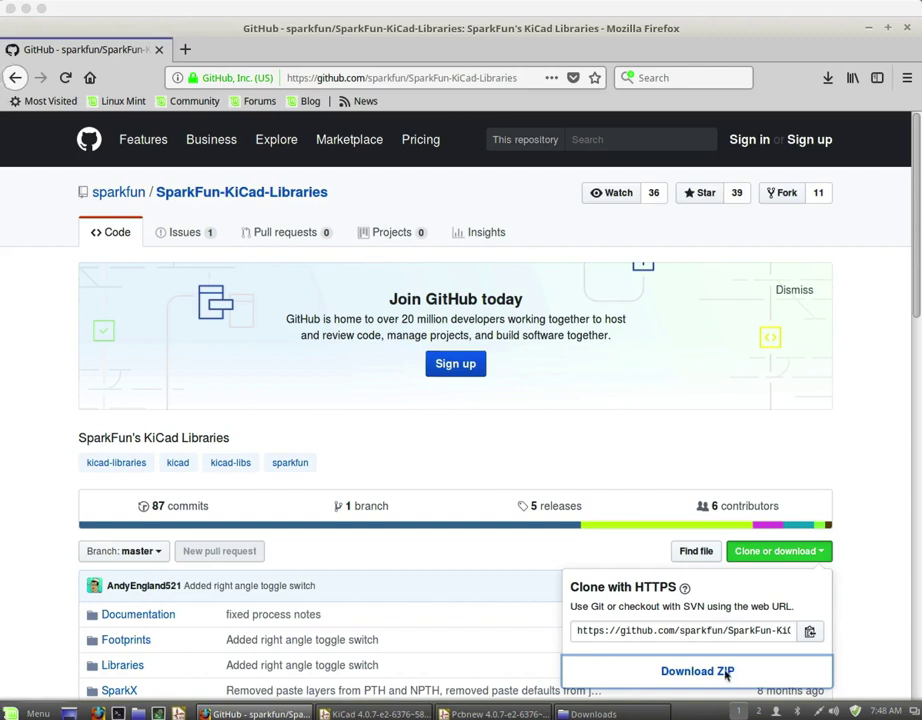
# Download the SparkFun-KiCad-Libraries repository as SparkFun-KiCad-Libraries-master.zip and view it in Downloads
pyautogui.scroll(-15, 860, 553)
pyautogui.scroll(10, 890, 380)
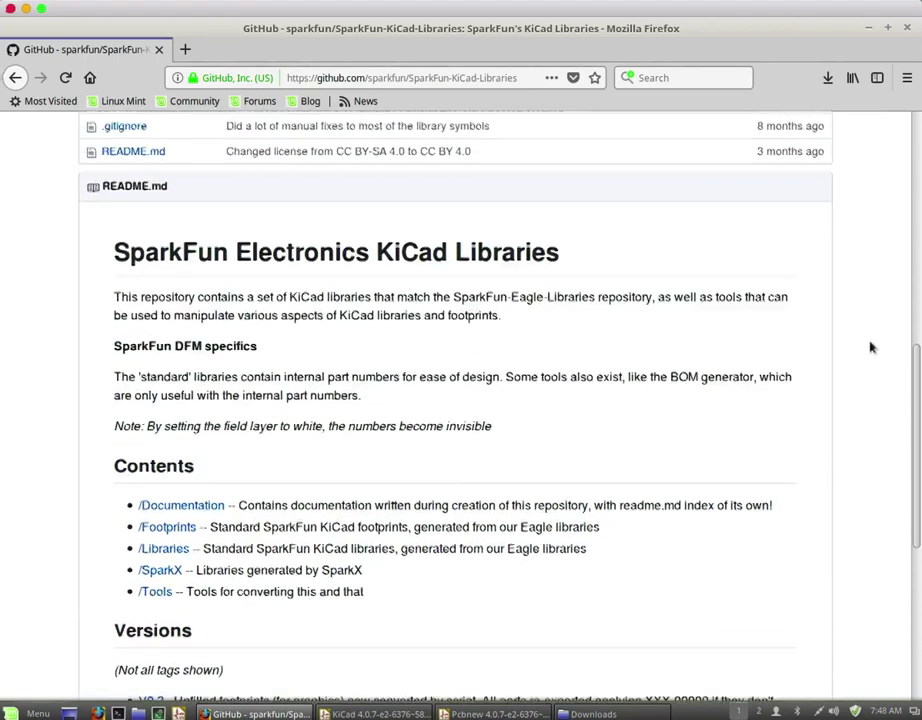
pyautogui.scroll(5, 870, 323)
pyautogui.click(819, 551)
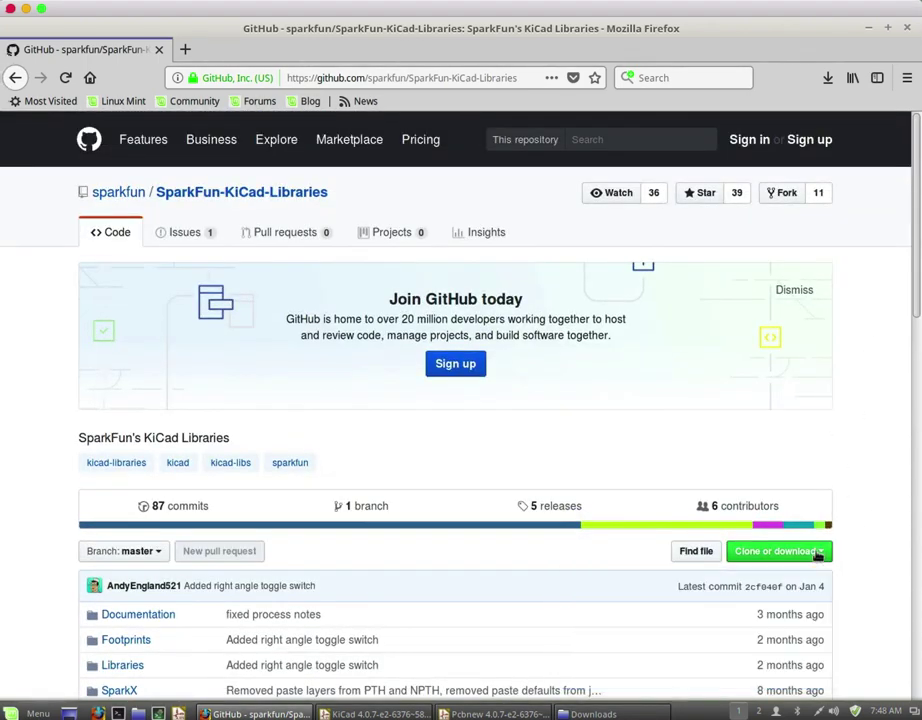
pyautogui.click(819, 551)
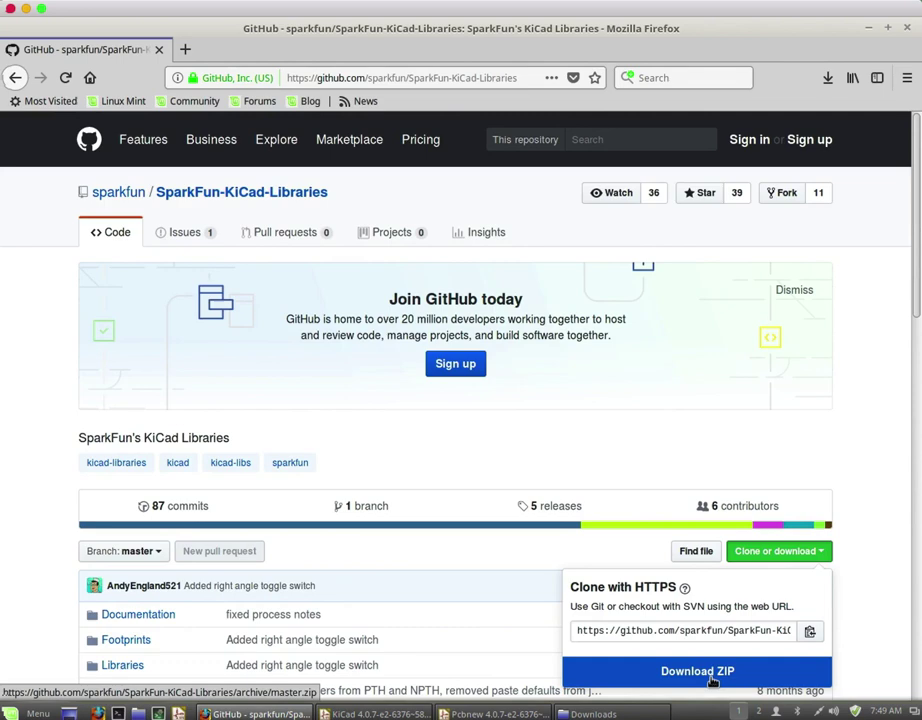
pyautogui.click(668, 672)
pyautogui.click(594, 714)
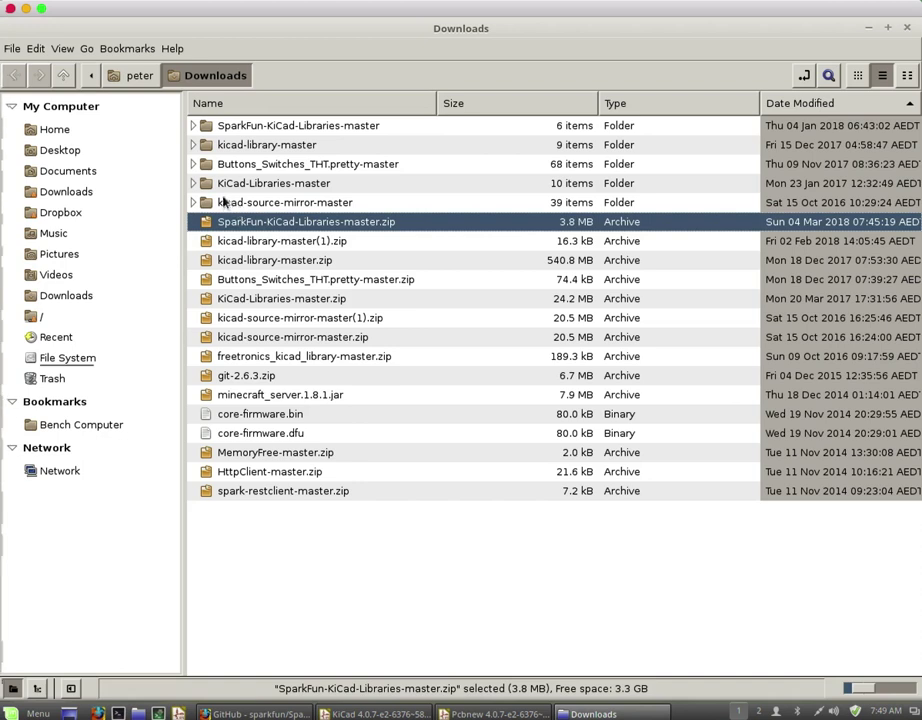
# Open the SparkFun-KiCad-Libraries-master folder and look at its Footprints and Libraries folders
pyautogui.click(222, 125)
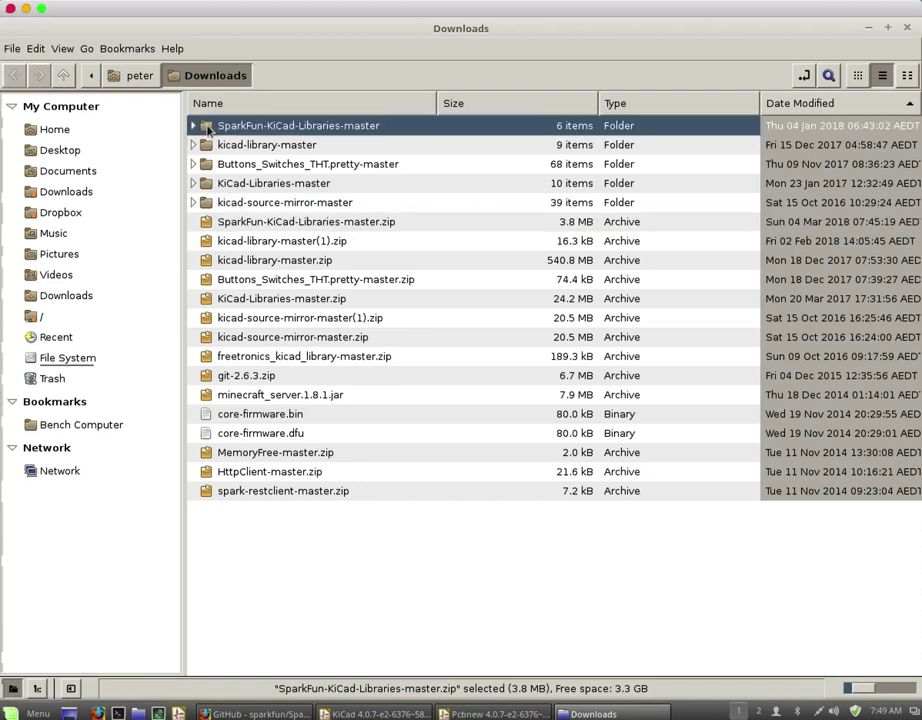
pyautogui.doubleClick(224, 126)
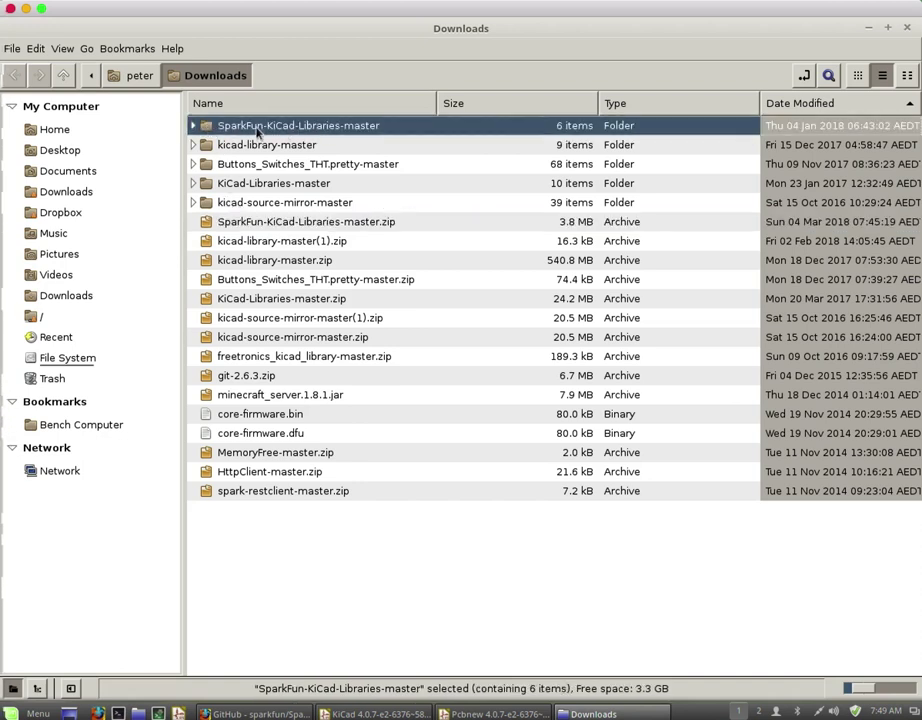
pyautogui.click(378, 126)
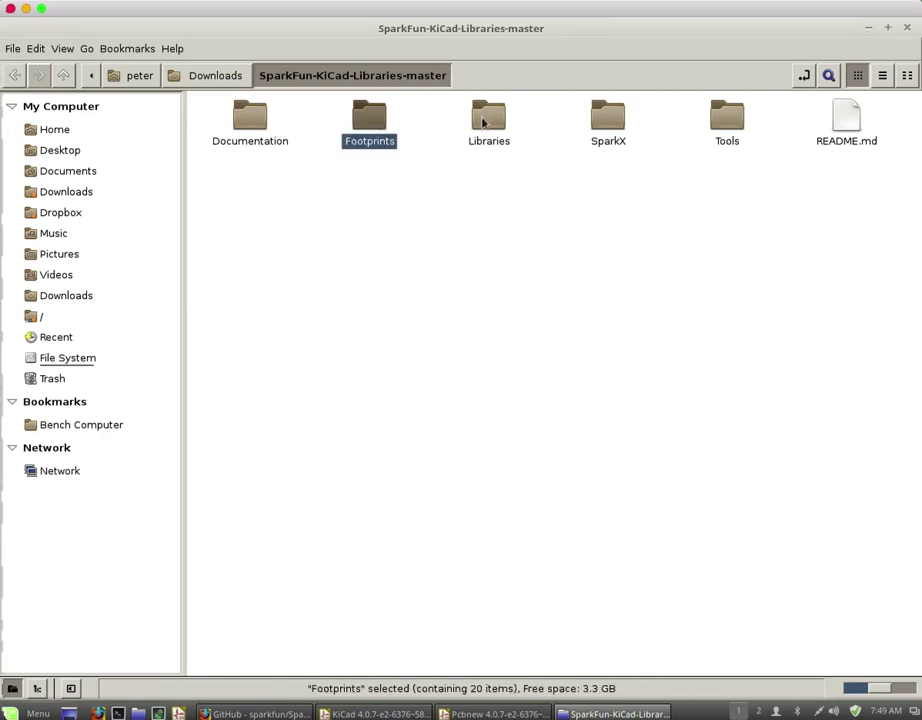
pyautogui.click(505, 122)
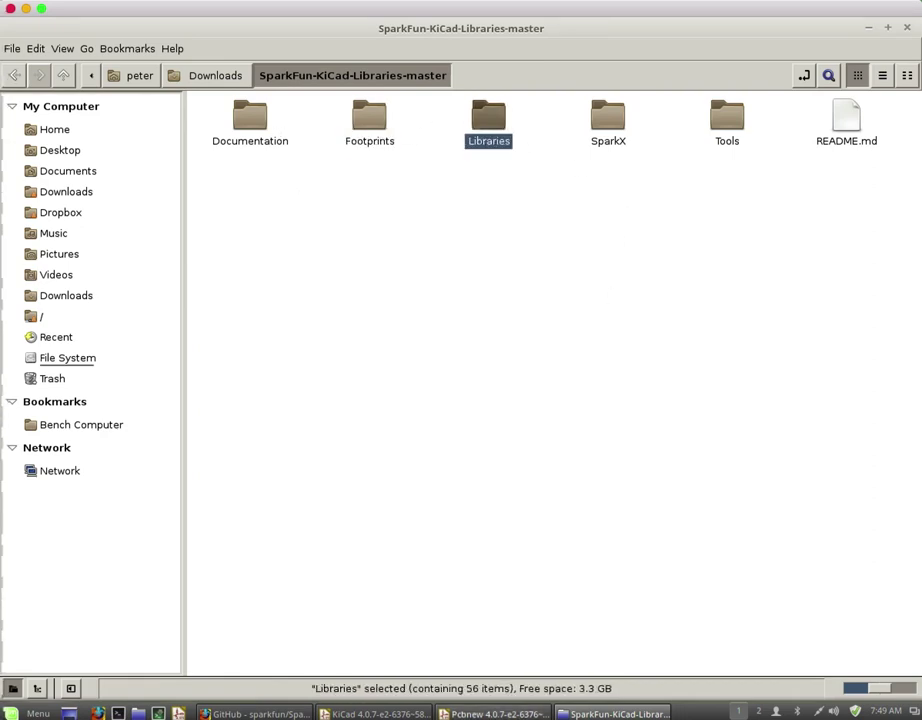
# In Pcbnew, open the Footprint Libraries Manager and start Append with Wizard
pyautogui.click(545, 714)
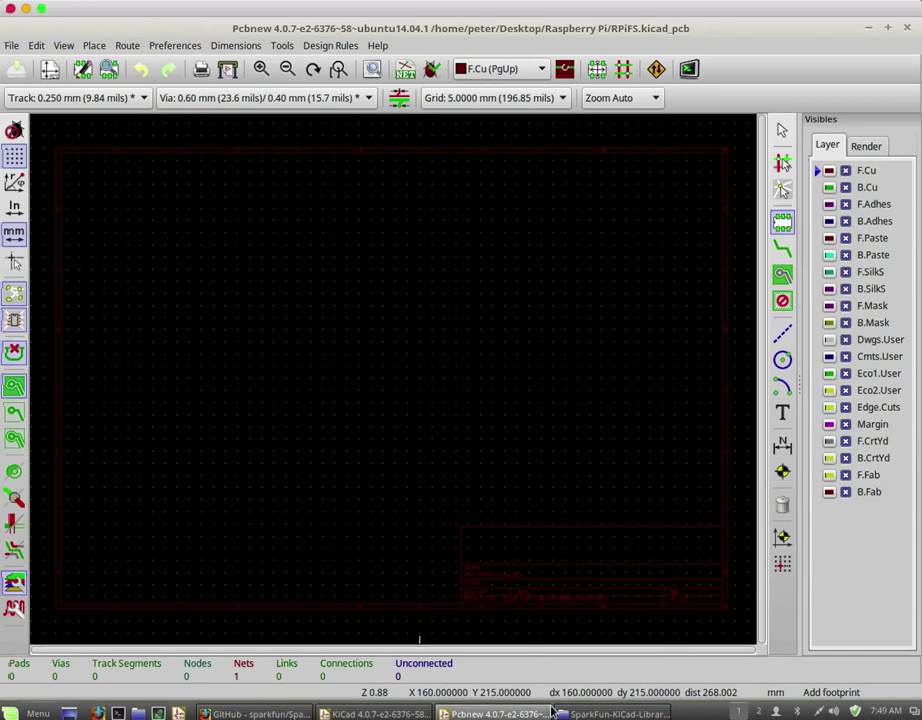
pyautogui.click(174, 46)
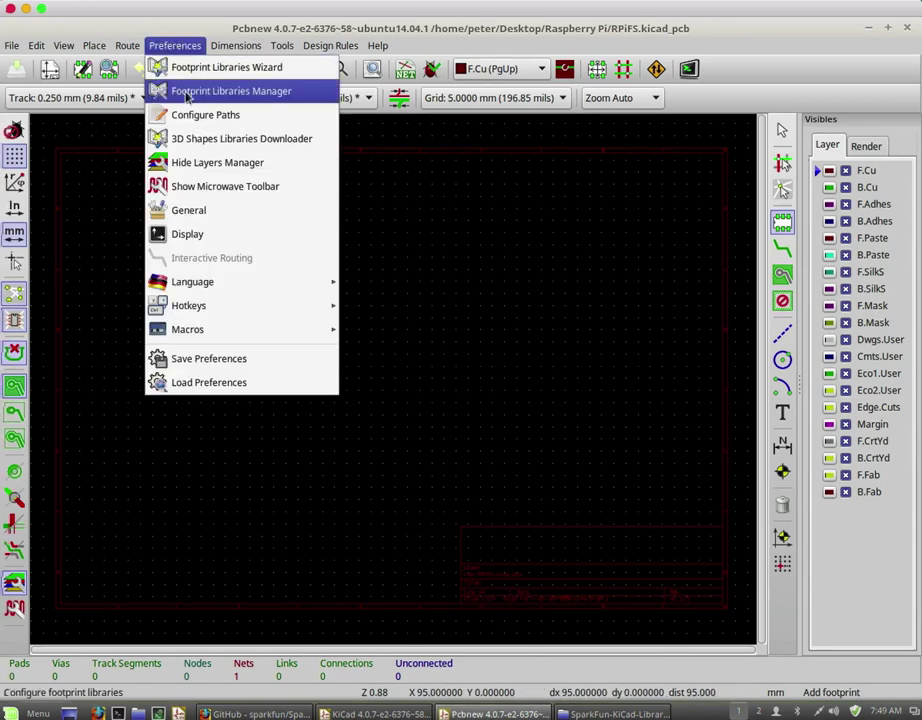
pyautogui.click(251, 93)
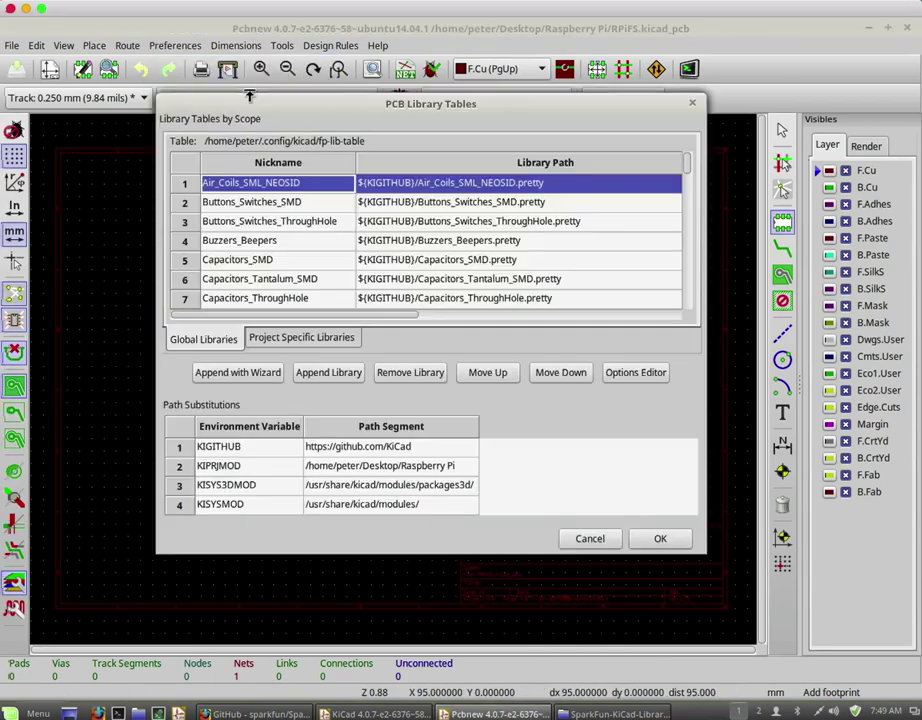
pyautogui.click(240, 373)
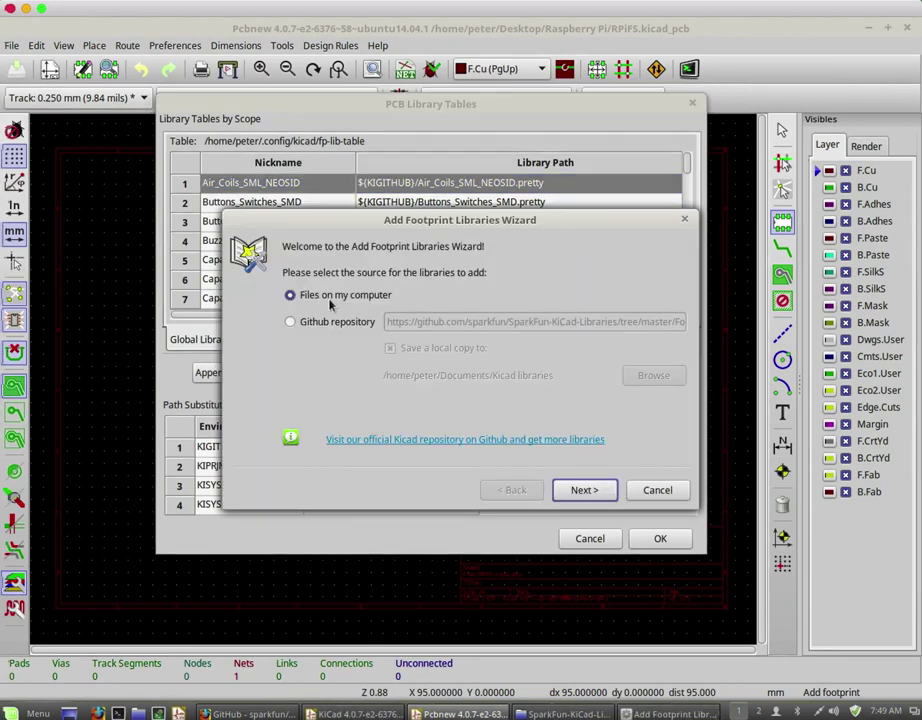
# Choose files on the computer and browse to Downloads/SparkFun-KiCad-Libraries-master/Footprints
pyautogui.click(584, 490)
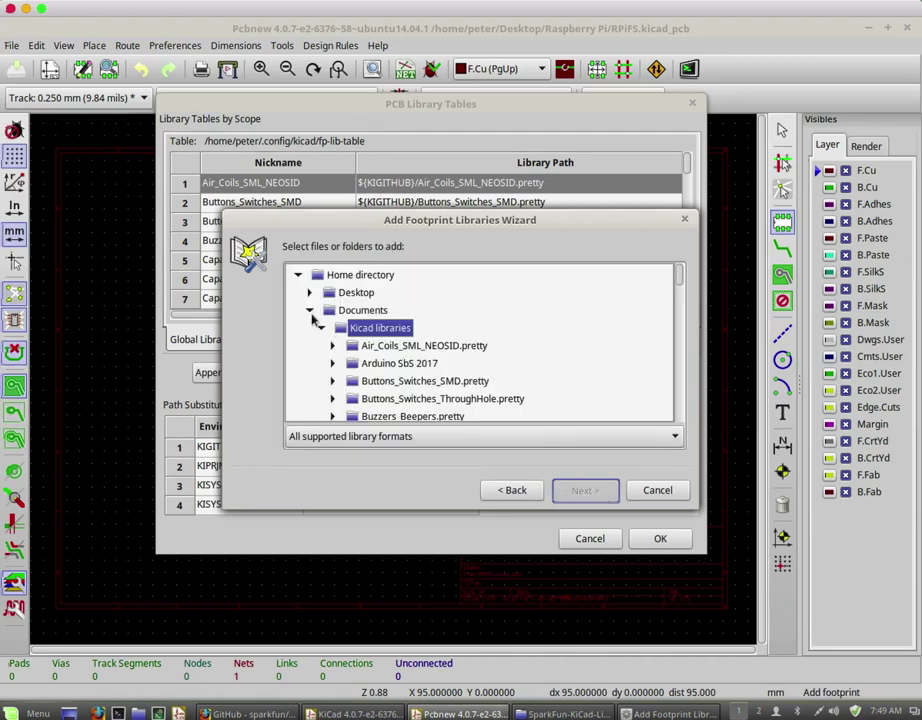
pyautogui.click(310, 311)
pyautogui.click(309, 327)
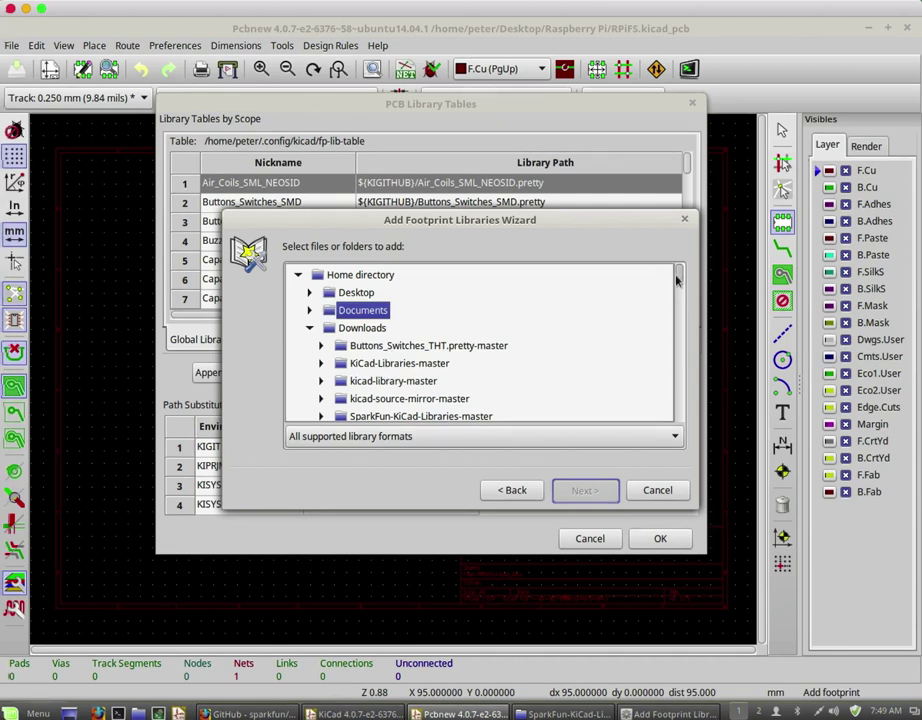
pyautogui.scroll(-3, 680, 287)
pyautogui.scroll(3, 680, 287)
pyautogui.scroll(-3, 680, 287)
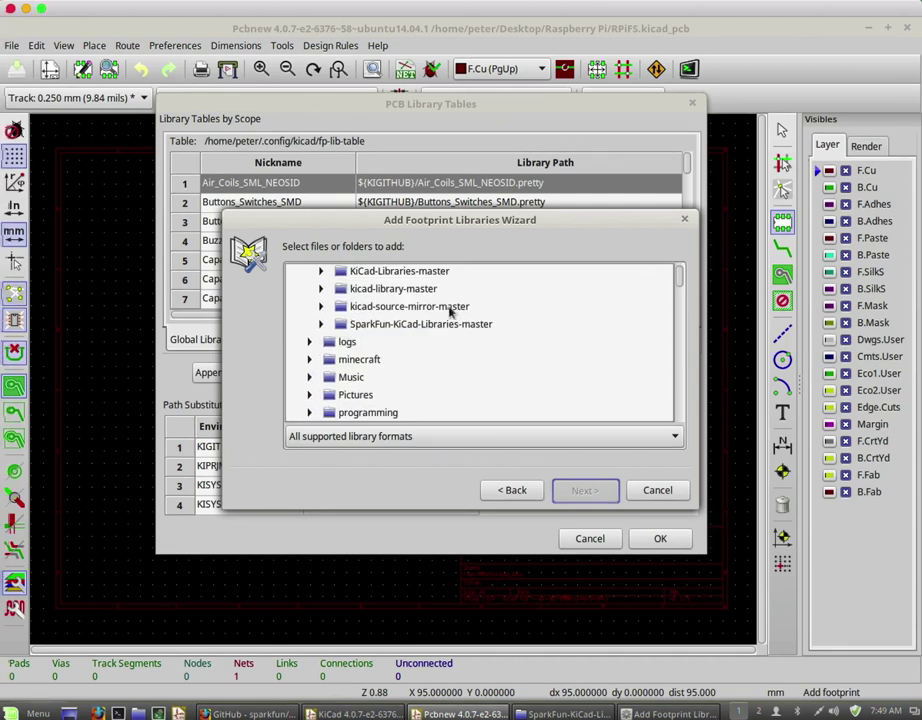
pyautogui.click(420, 324)
pyautogui.click(320, 324)
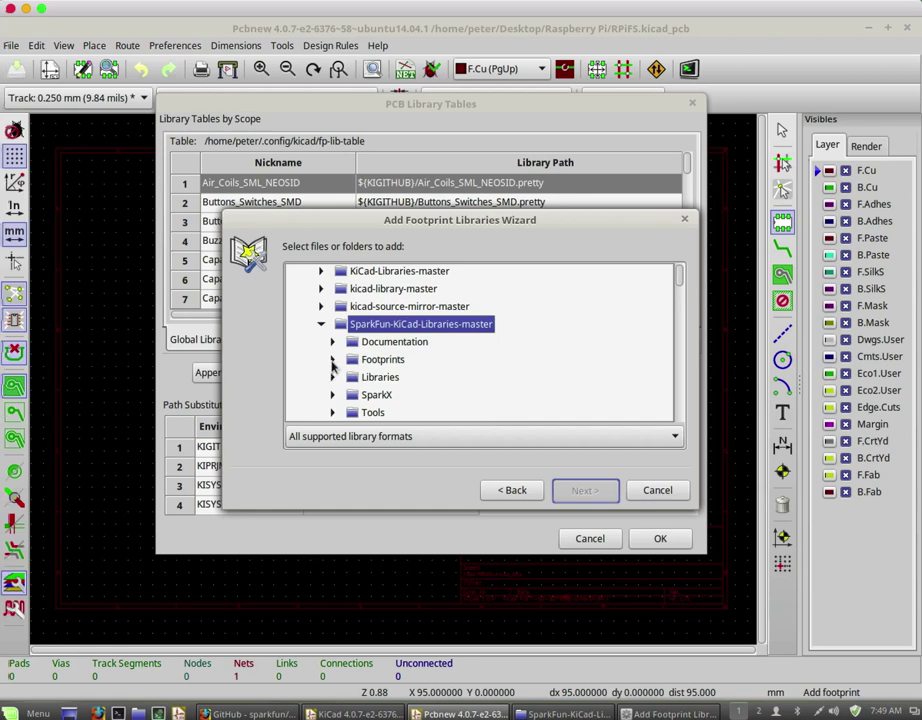
pyautogui.click(333, 359)
pyautogui.click(370, 360)
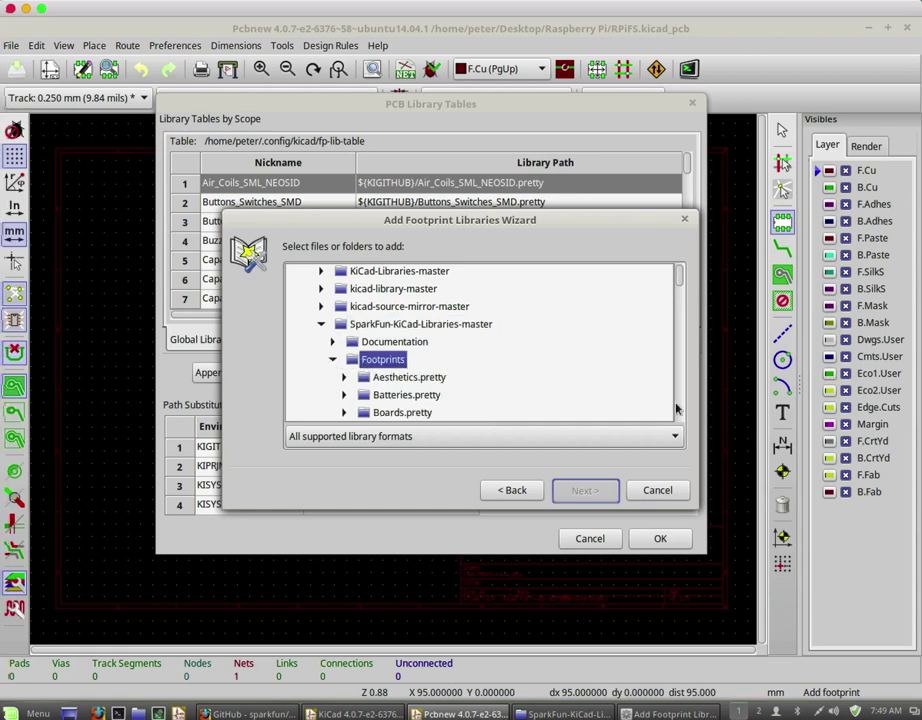
# Select all footprint folders from Aesthetics.pretty through Switches.pretty for validation
pyautogui.click(418, 378)
pyautogui.scroll(-3, 418, 380)
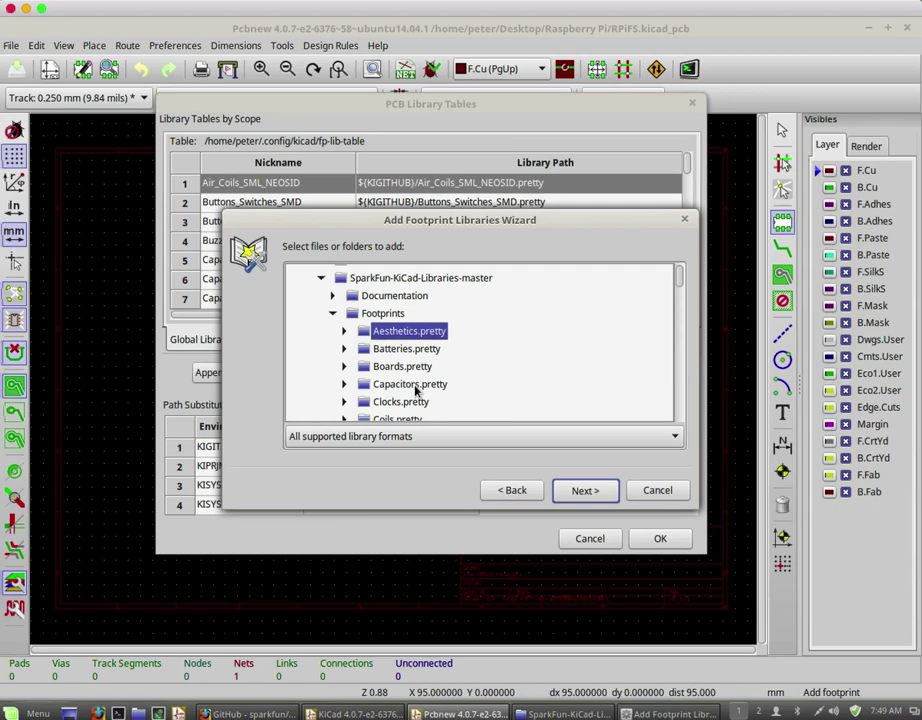
pyautogui.scroll(-1, 418, 390)
pyautogui.scroll(-8, 418, 388)
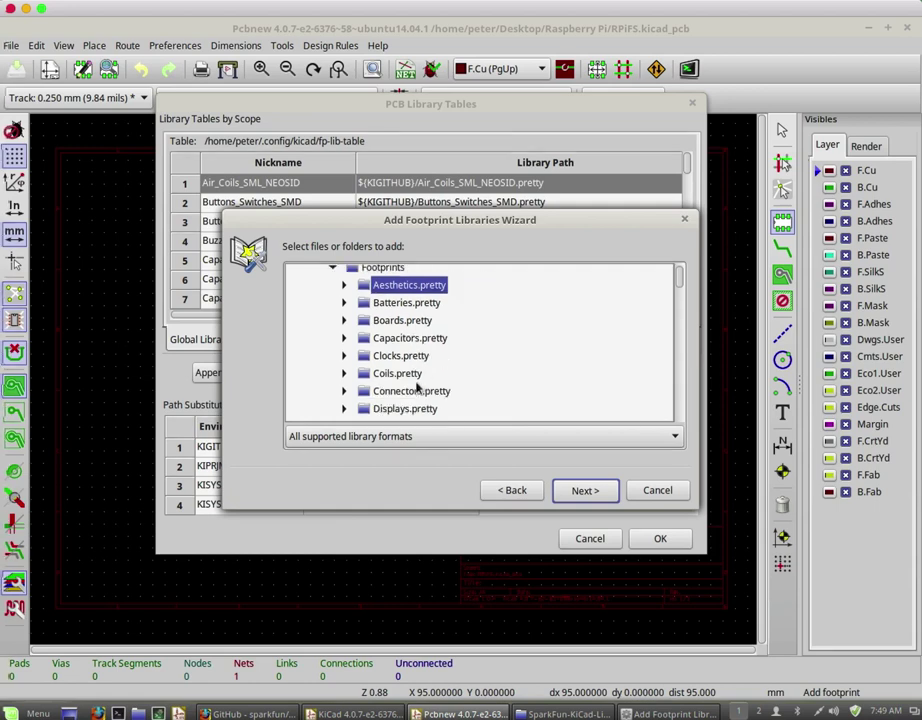
pyautogui.scroll(-8, 418, 388)
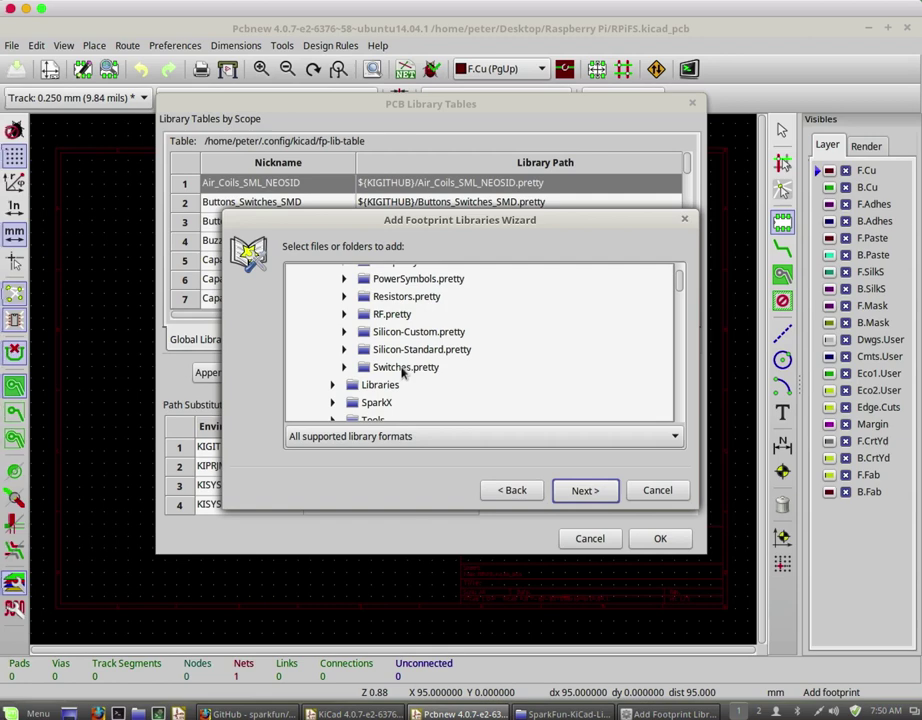
pyautogui.keyDown('shift'); pyautogui.click(403, 367); pyautogui.keyUp('shift')
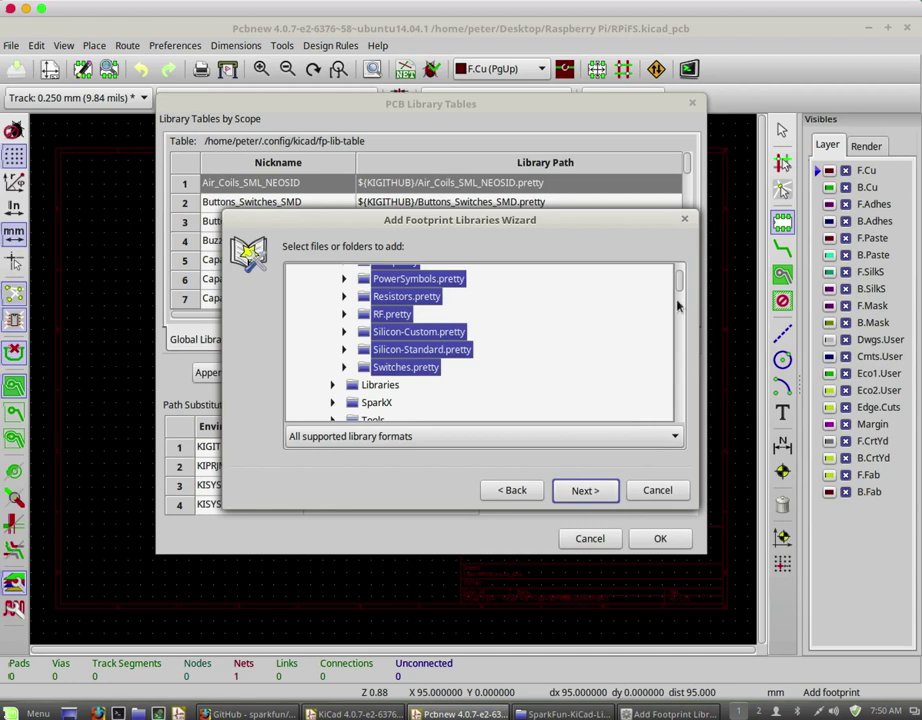
pyautogui.moveTo(681, 282)
pyautogui.mouseDown()
pyautogui.moveTo(681, 267)
pyautogui.moveTo(682, 280)
pyautogui.mouseUp()
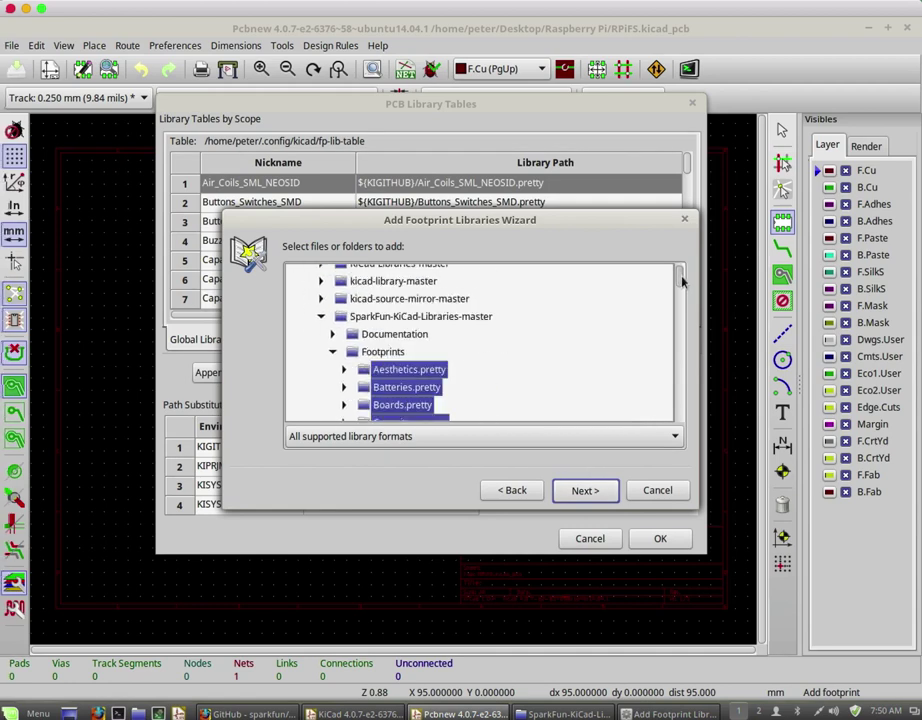
pyautogui.scroll(-2, 681, 282)
# Review the validated SparkFun libraries and add them to the global library configuration
pyautogui.click(585, 490)
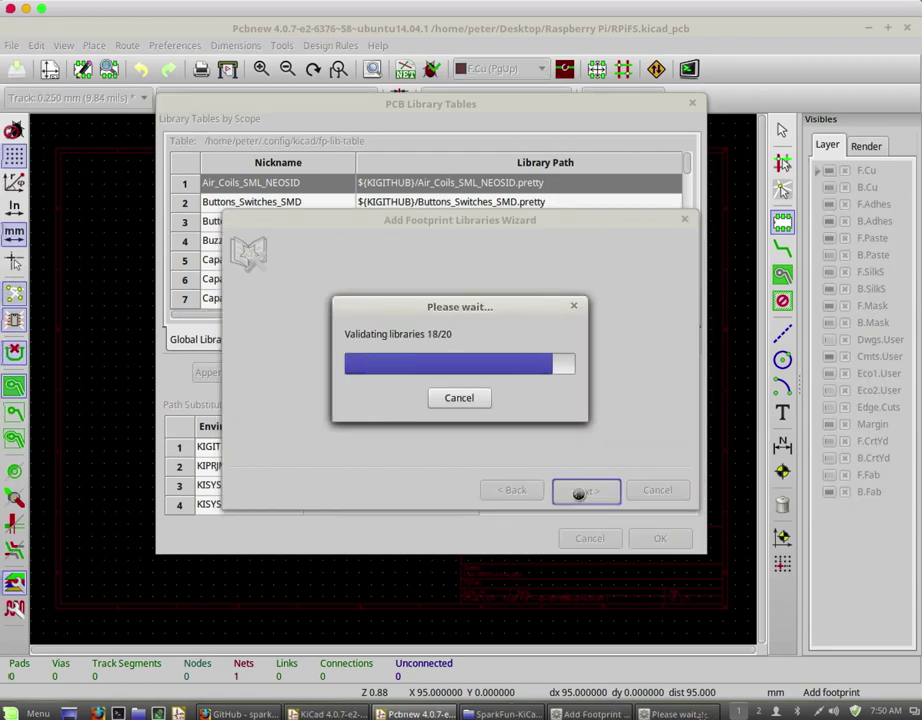
pyautogui.click(374, 292)
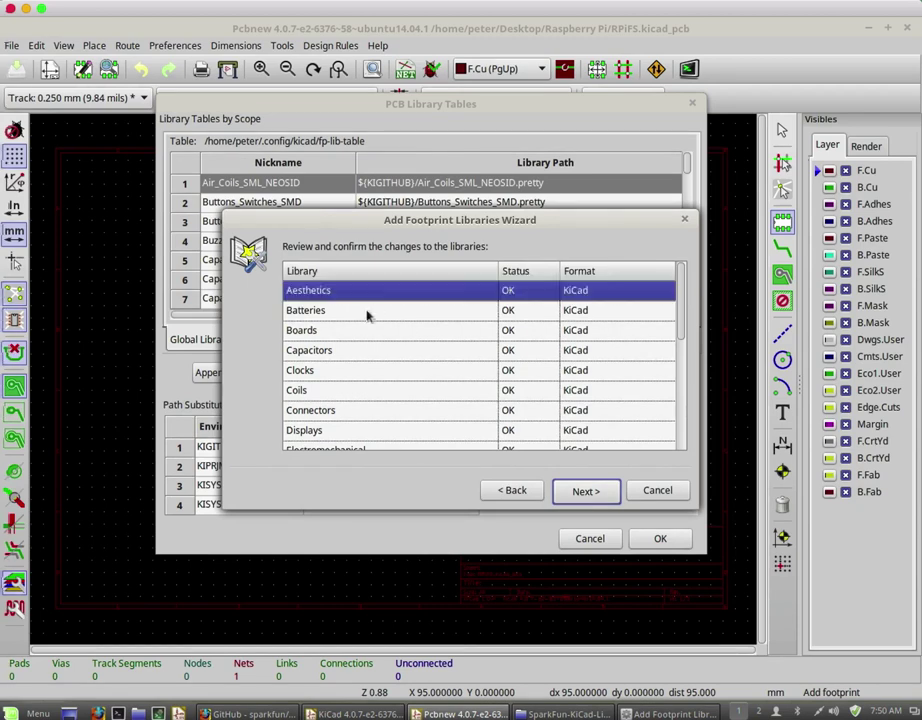
pyautogui.moveTo(367, 315); pyautogui.dragTo(370, 432)
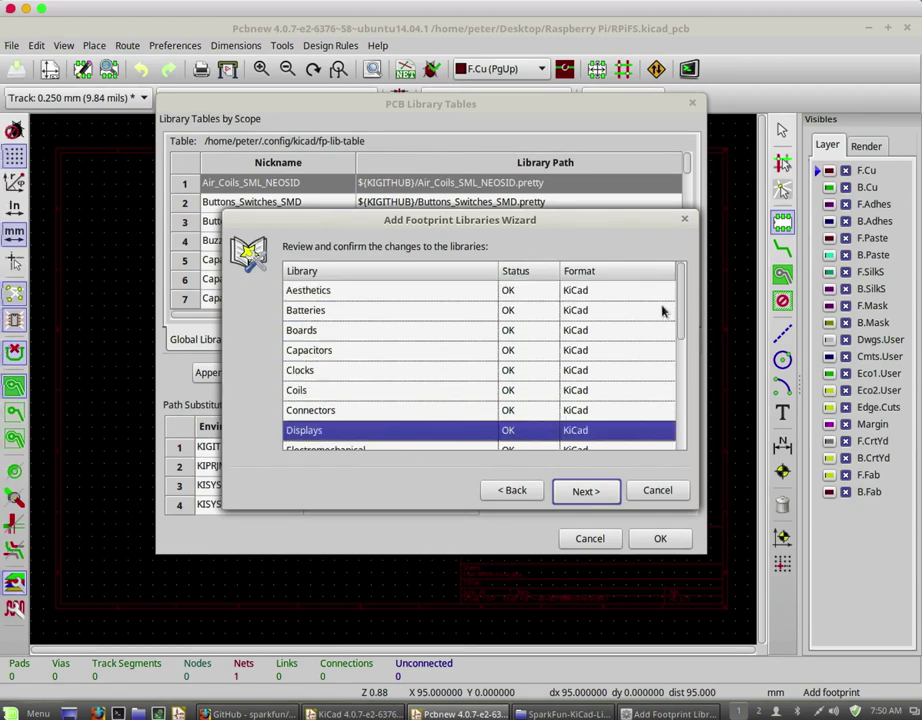
pyautogui.scroll(-5, 679, 323)
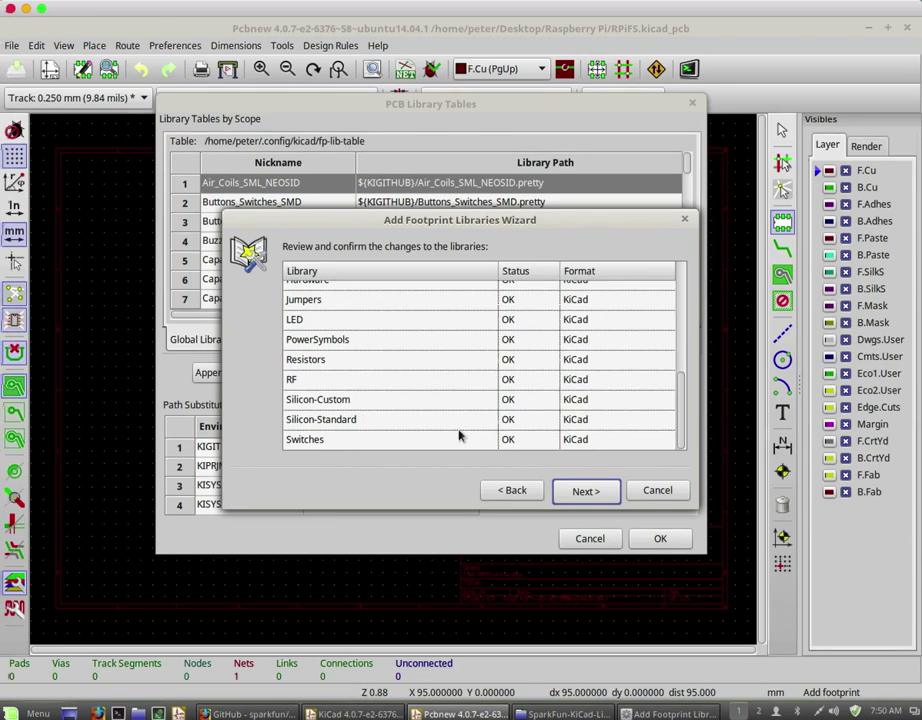
pyautogui.click(586, 491)
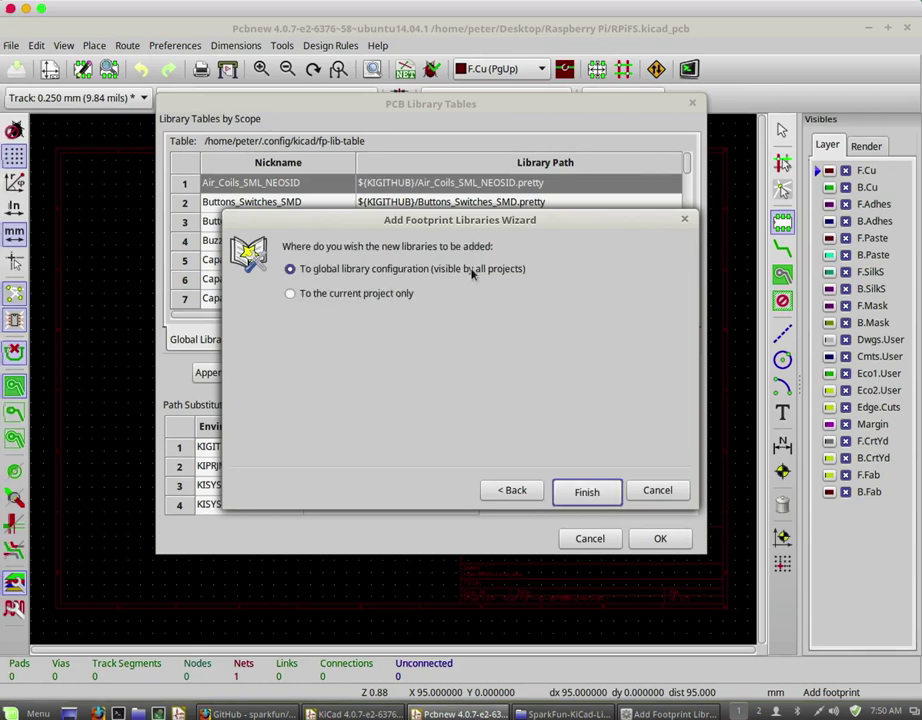
pyautogui.click(587, 494)
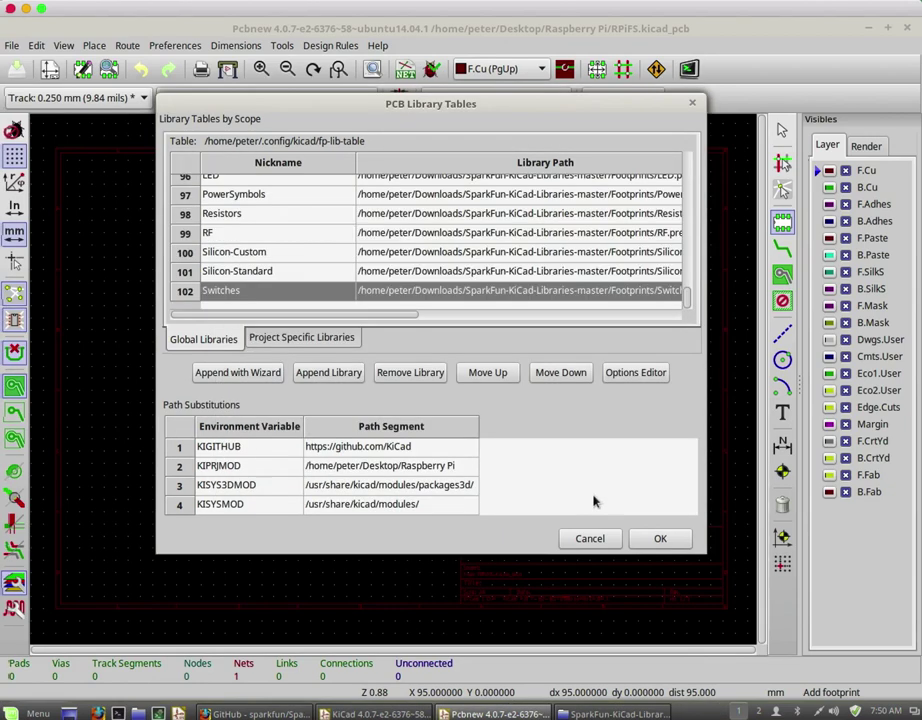
# Try saving the footprint library table and dismiss the duplicate Aesthetics nickname warnings
pyautogui.click(653, 543)
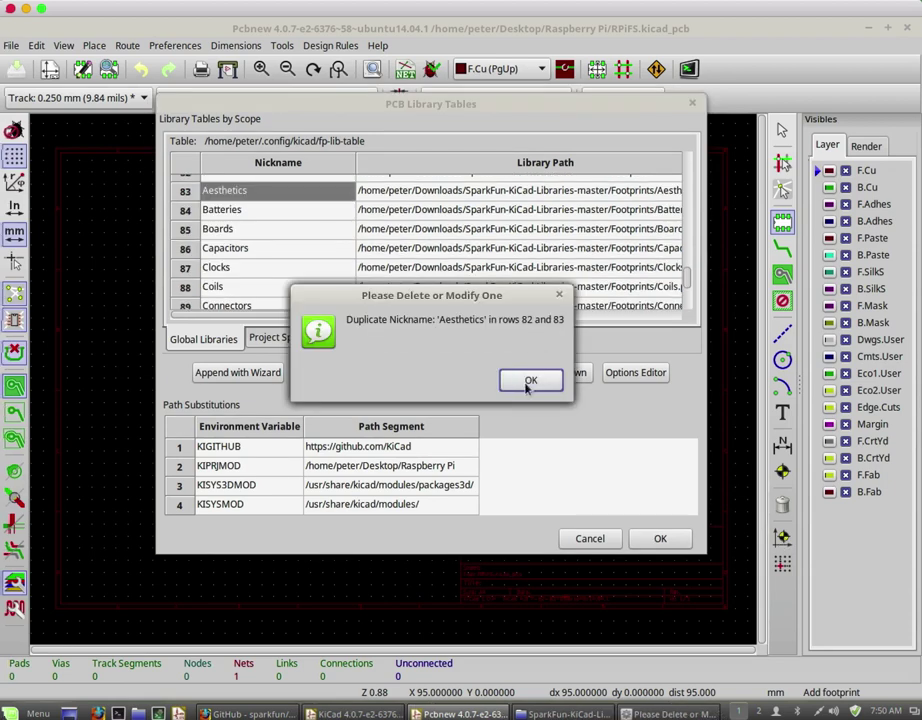
pyautogui.moveTo(438, 319); pyautogui.dragTo(486, 319)
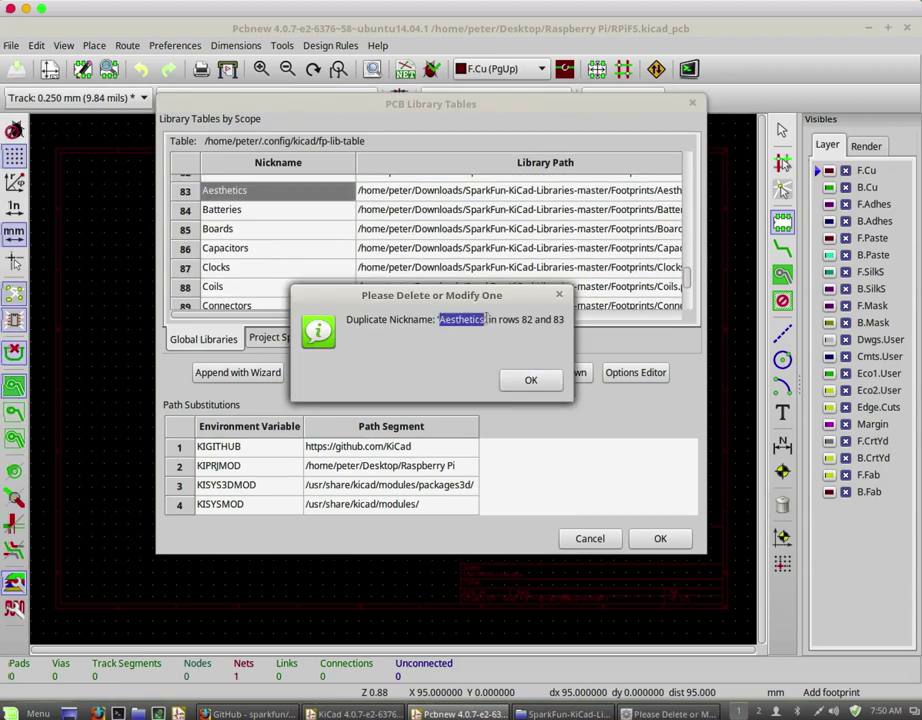
pyautogui.click(531, 381)
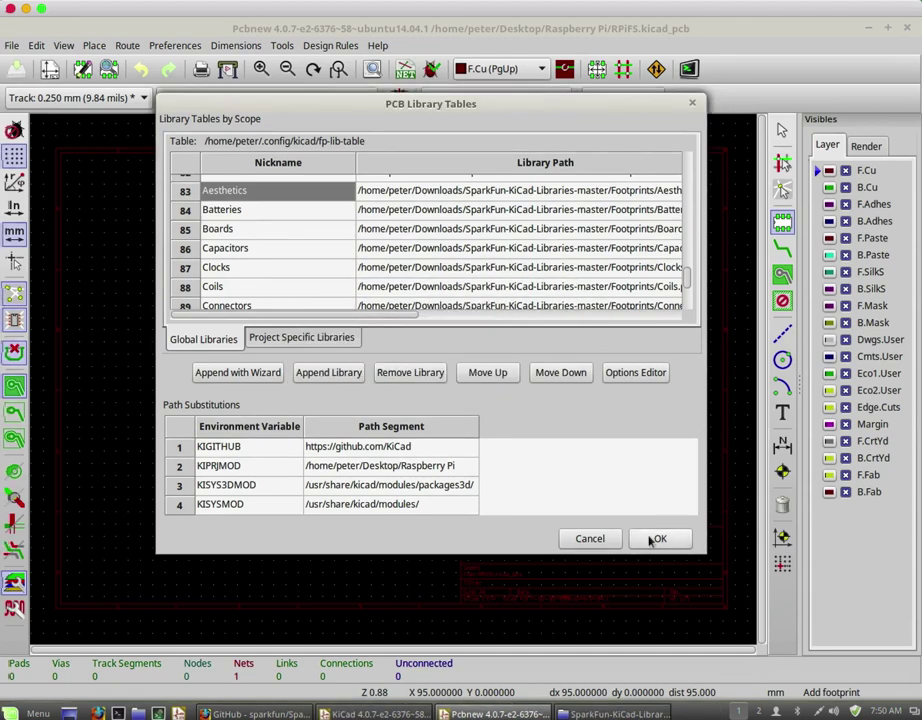
pyautogui.click(651, 539)
pyautogui.click(531, 381)
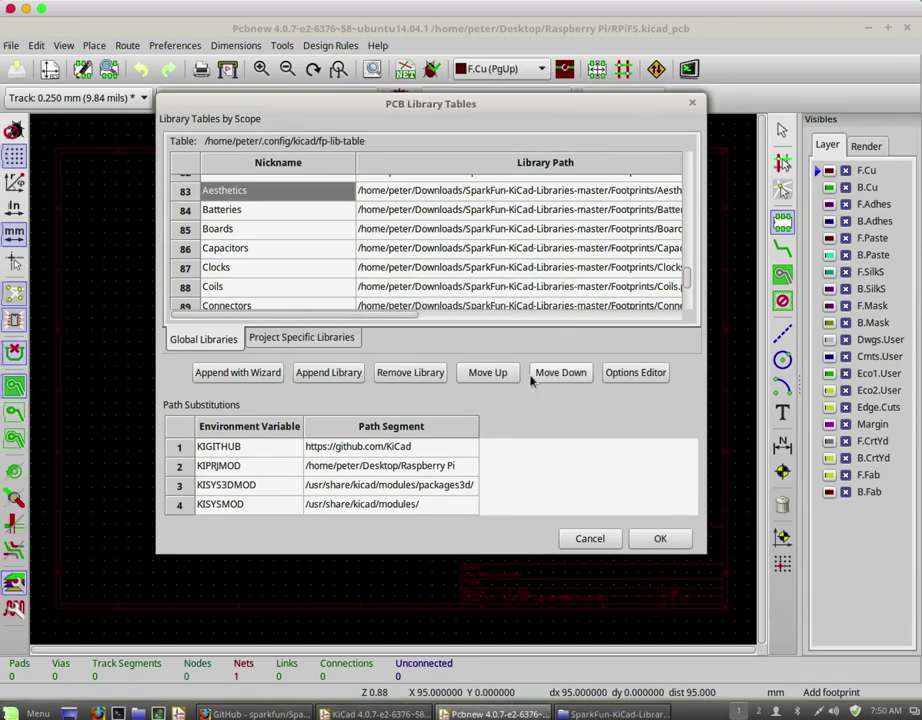
pyautogui.click(655, 533)
pyautogui.click(531, 381)
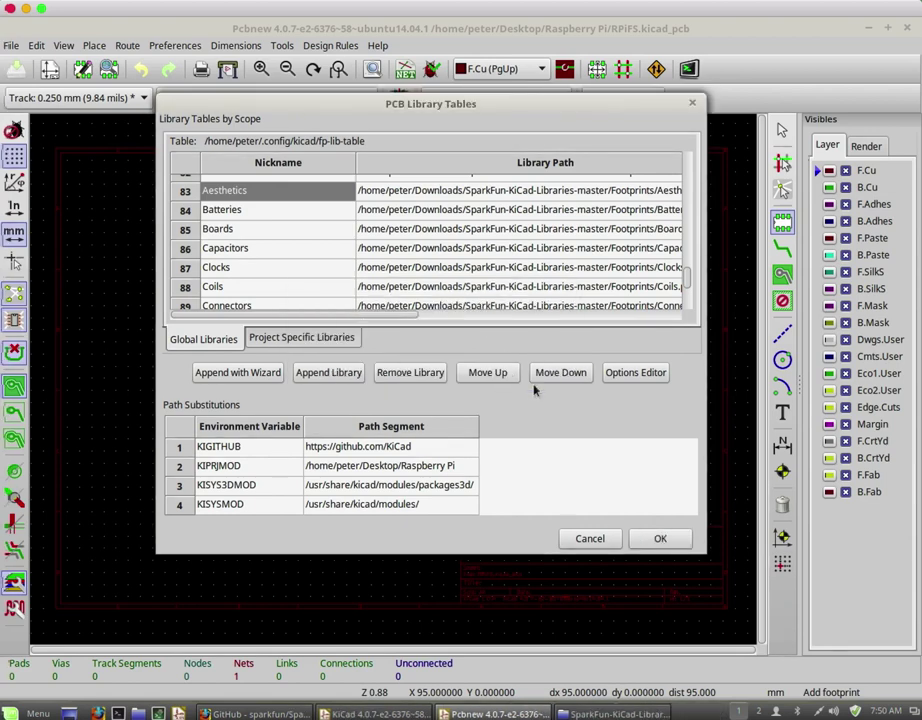
pyautogui.click(657, 540)
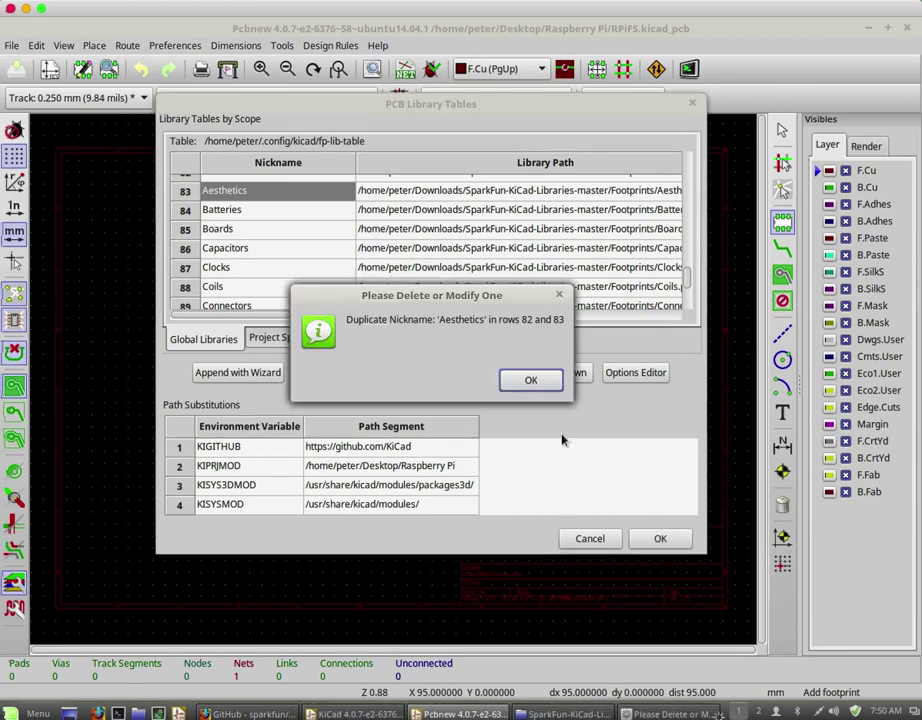
pyautogui.click(509, 377)
# Remove the duplicate Aesthetics entry at row 82 and save the library table
pyautogui.scroll(2, 687, 274)
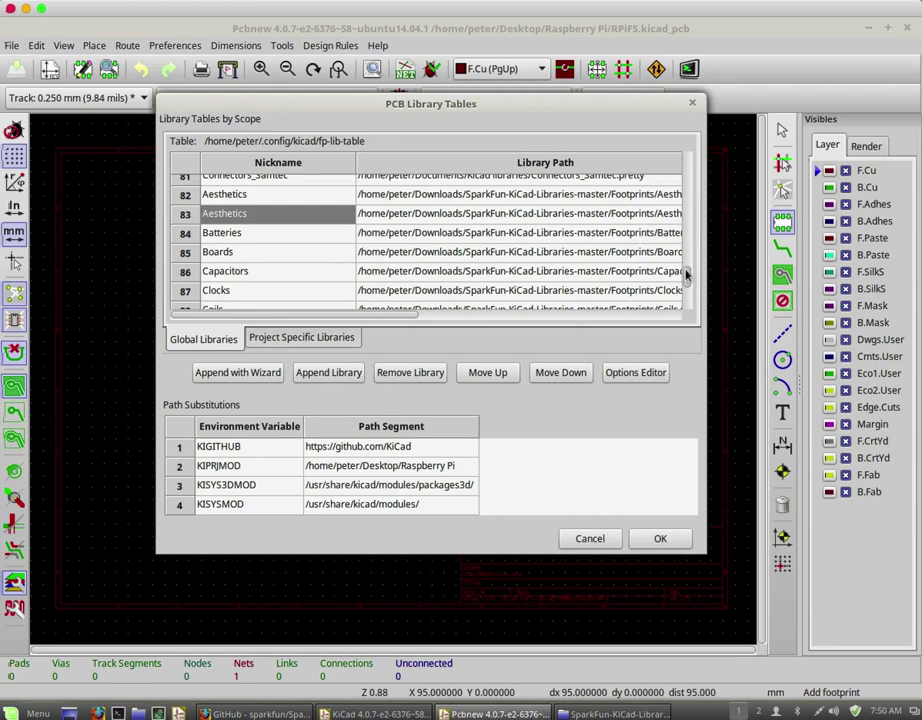
pyautogui.click(185, 222)
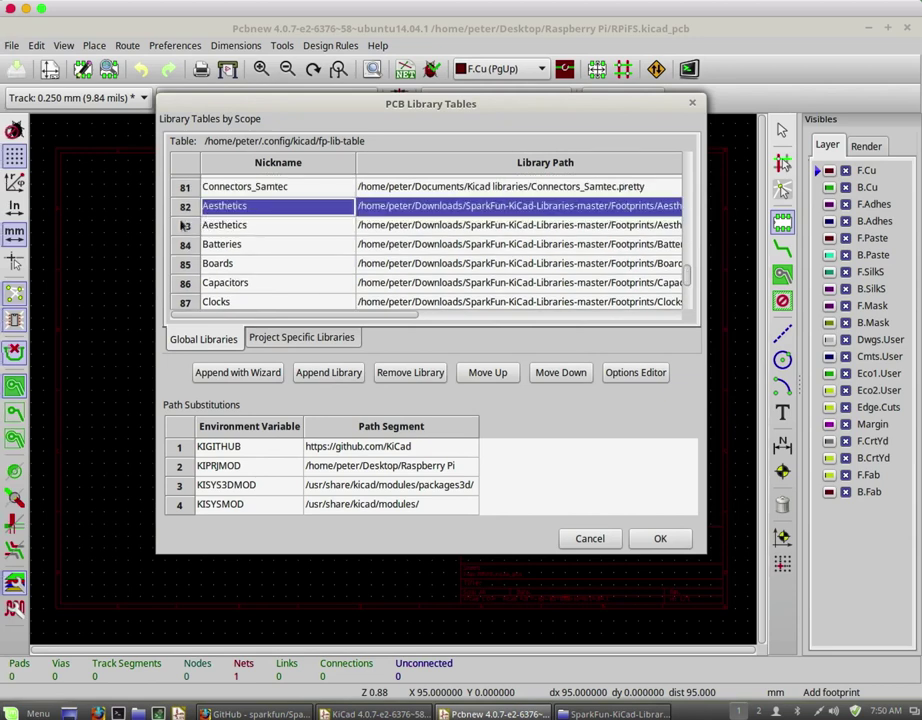
pyautogui.click(185, 207)
pyautogui.click(185, 225)
pyautogui.click(188, 210)
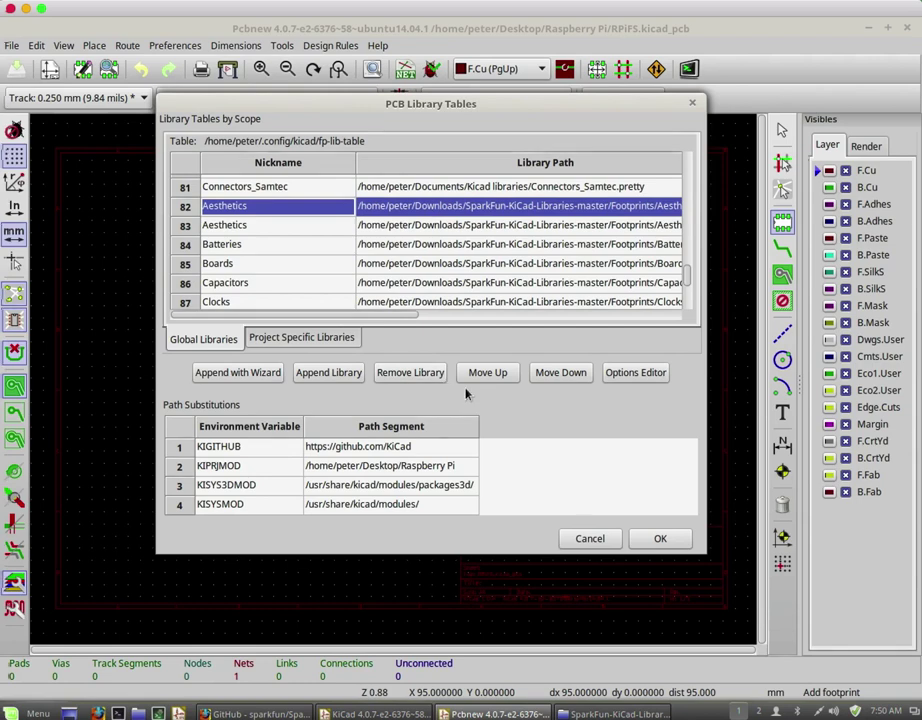
pyautogui.click(410, 372)
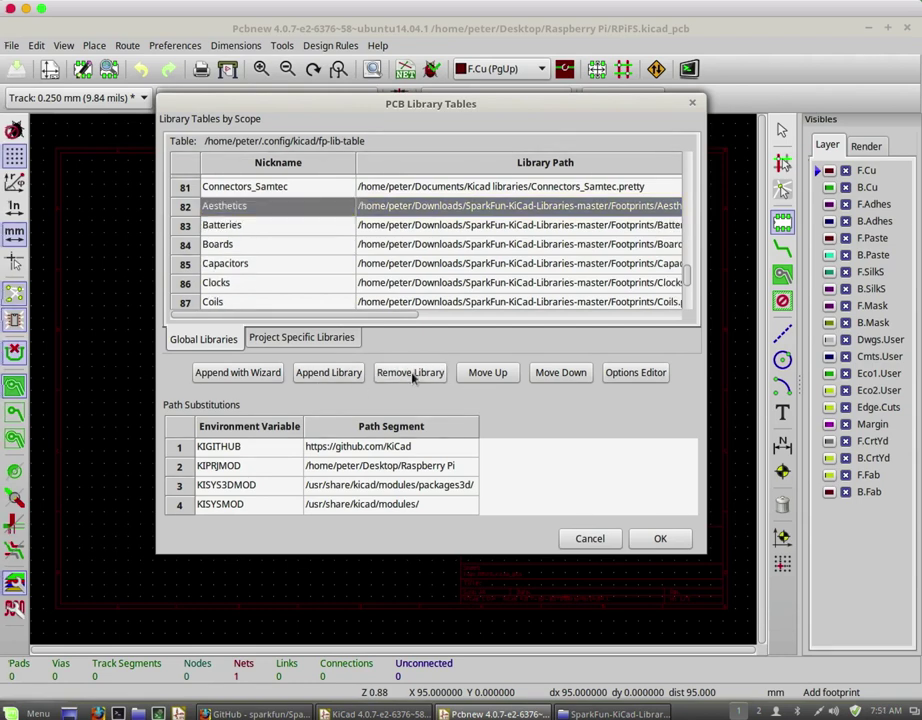
pyautogui.click(660, 539)
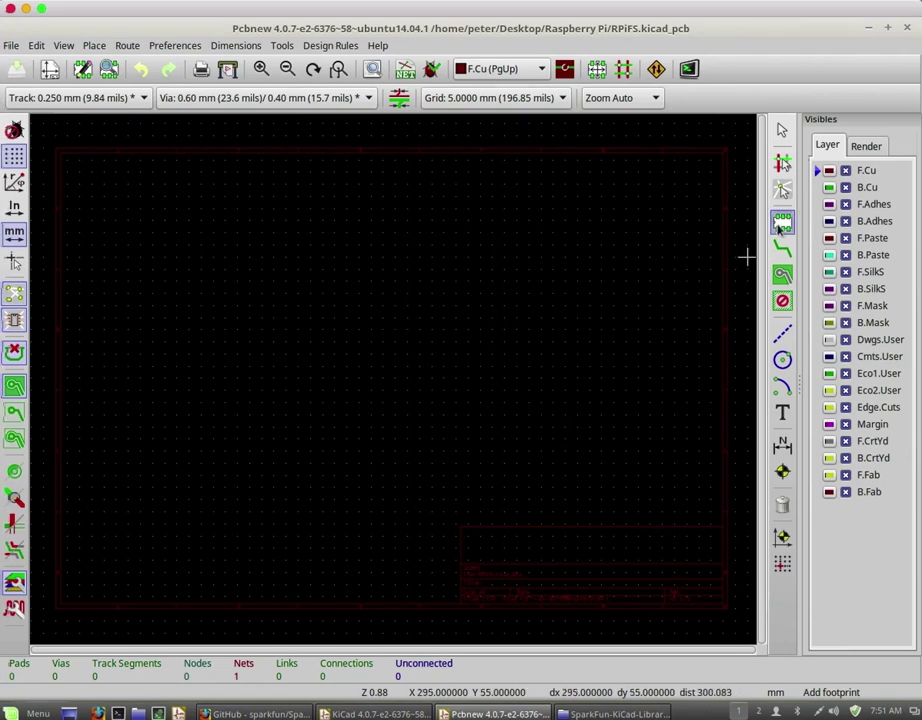
# Start Add Footprint and open the Library Browser on the SparkFun Aesthetics footprints
pyautogui.click(225, 243)
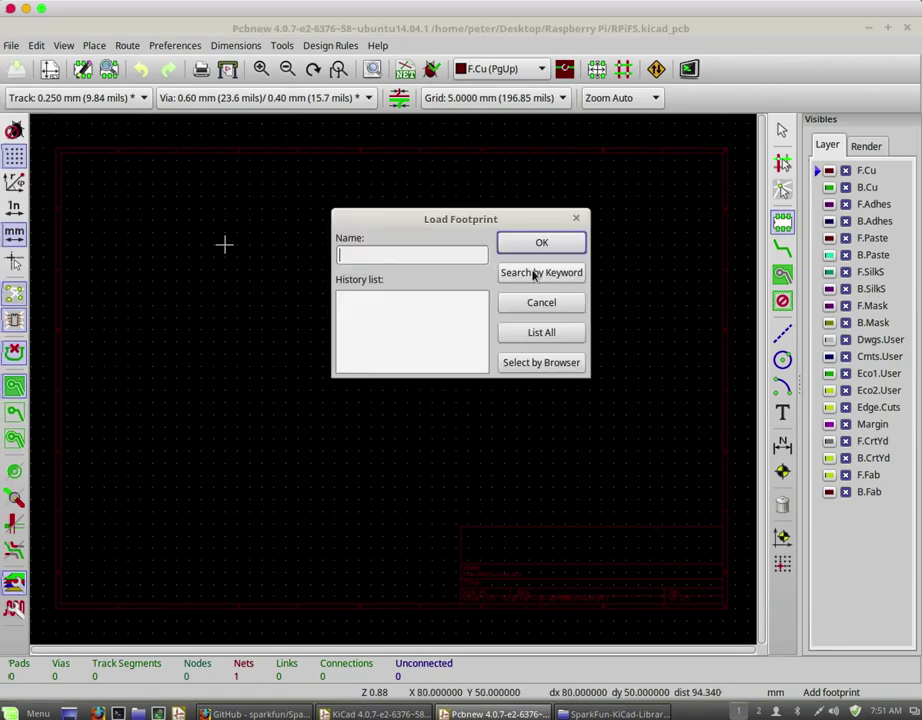
pyautogui.click(548, 366)
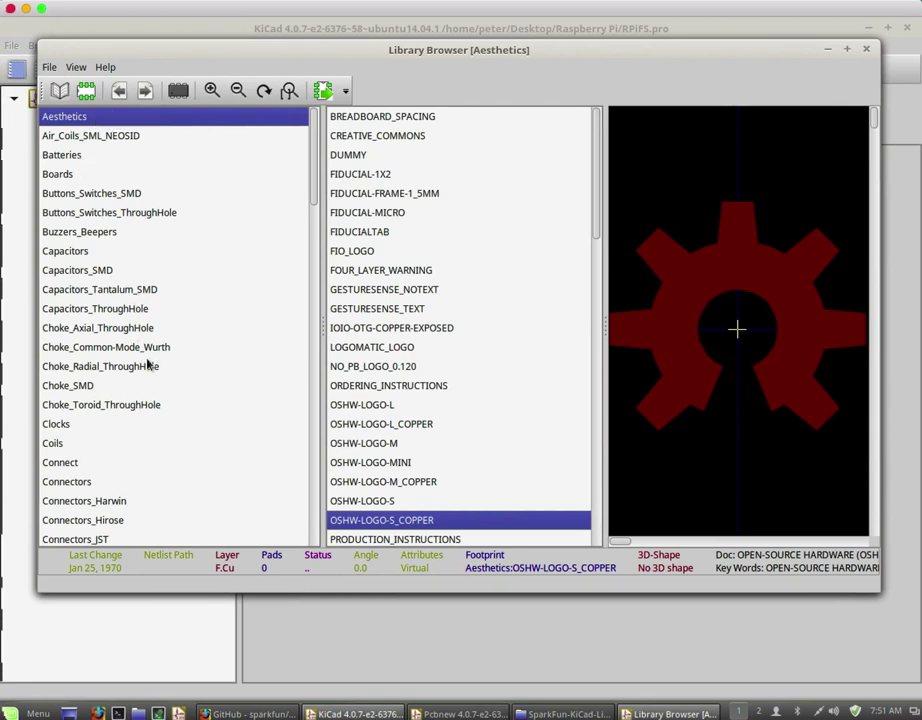
# View the repository's Footprints folder on GitHub, then return to KiCad's Library Browser
pyautogui.click(260, 713)
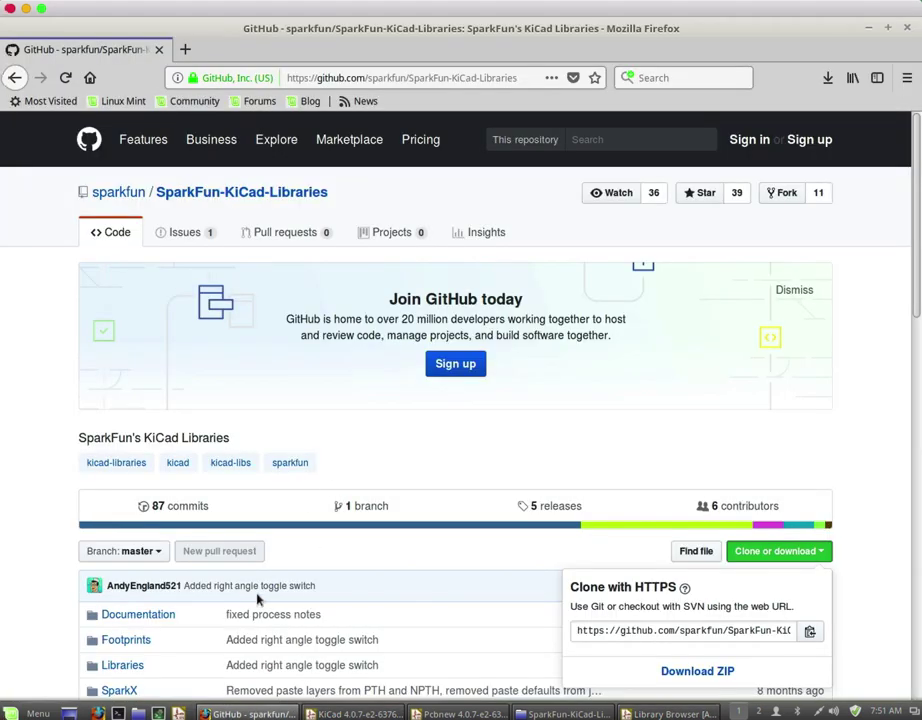
pyautogui.scroll(-3, 250, 600)
pyautogui.click(128, 551)
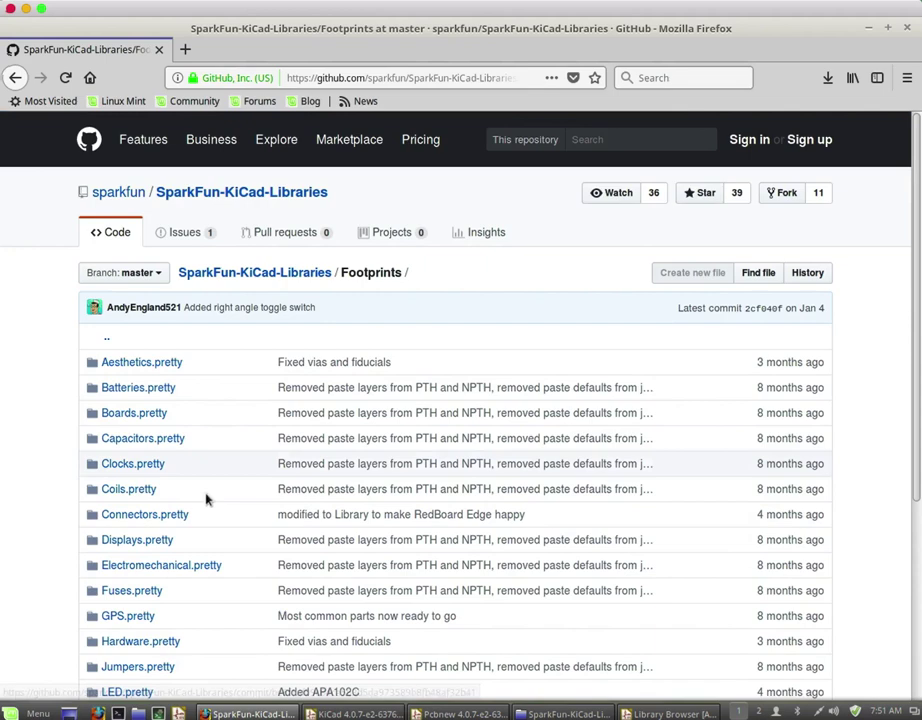
pyautogui.click(668, 713)
# Preview Batteries footprints: BATTCON_12MM, BATTCON_20MM, BATTCON_20MM_4LEGS_OVERPASTE, BATTCON_24.5MM_PTH, BATTERY-AA
pyautogui.click(84, 158)
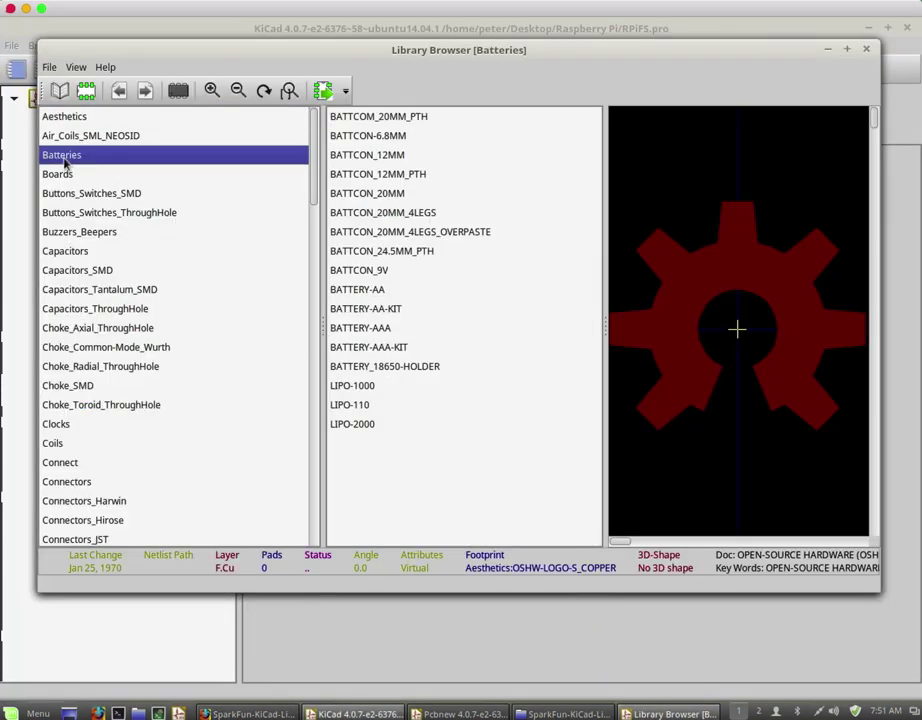
pyautogui.click(372, 155)
pyautogui.click(372, 196)
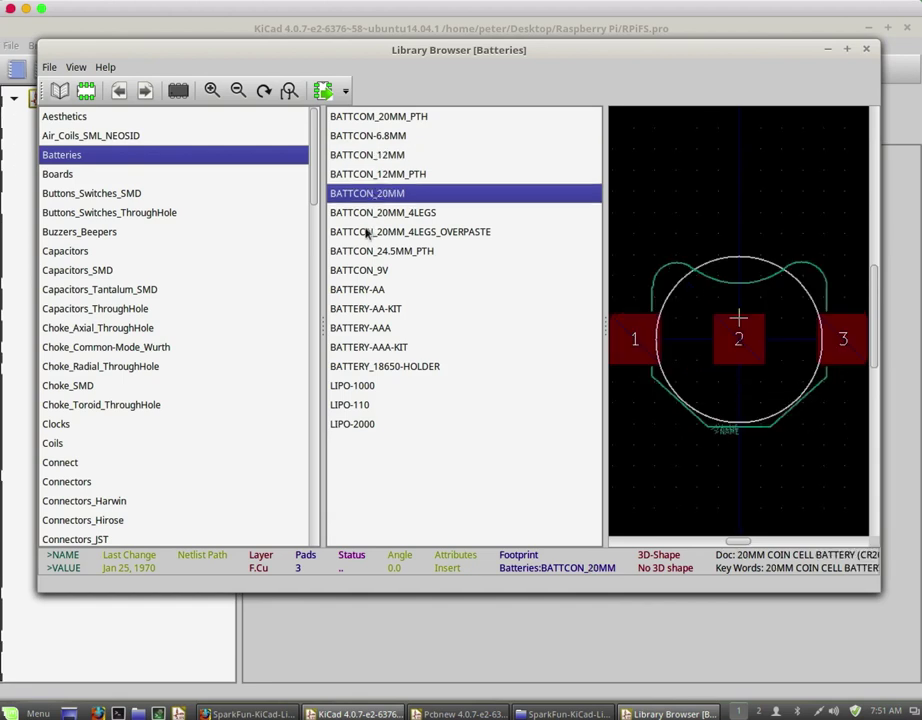
pyautogui.click(366, 232)
pyautogui.click(366, 255)
pyautogui.click(367, 289)
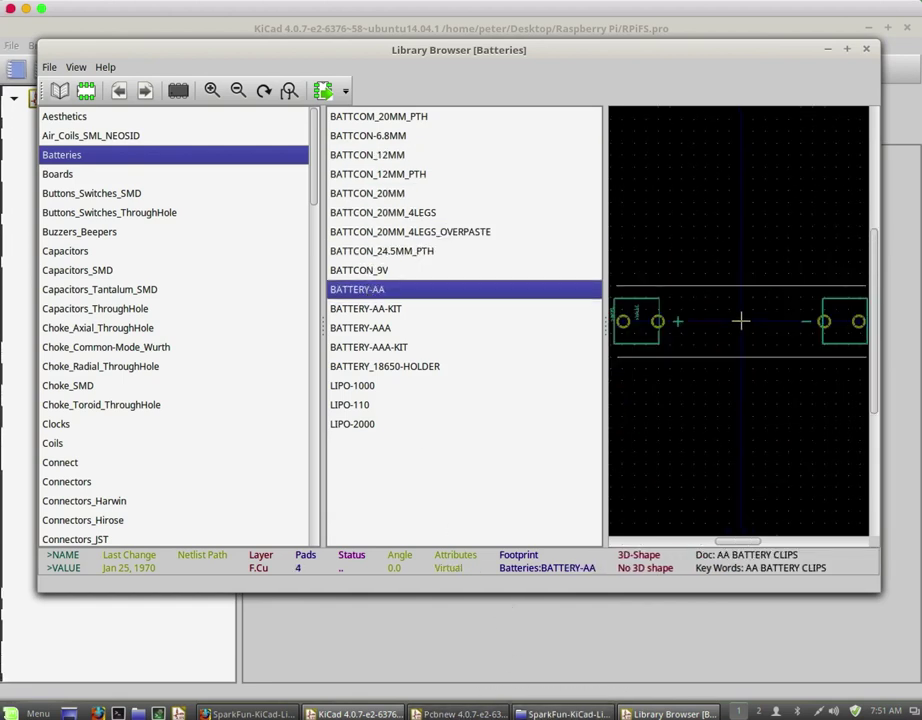
# Look up the Displays.pretty folder name on the GitHub Footprints page
pyautogui.click(250, 713)
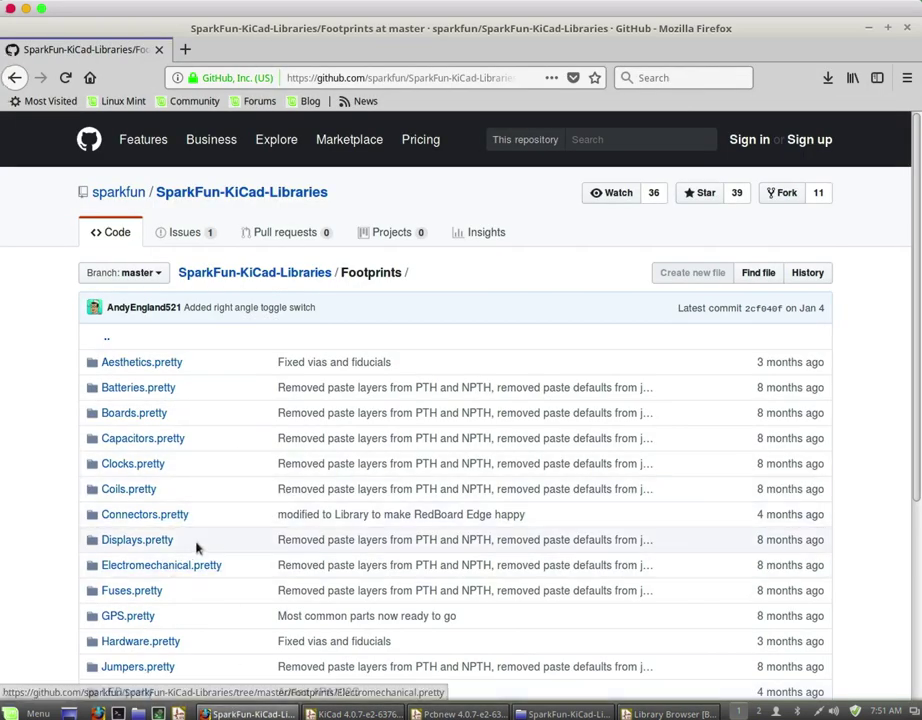
pyautogui.moveTo(196, 545); pyautogui.dragTo(100, 541)
pyautogui.hotkey('alt', 'Tab')
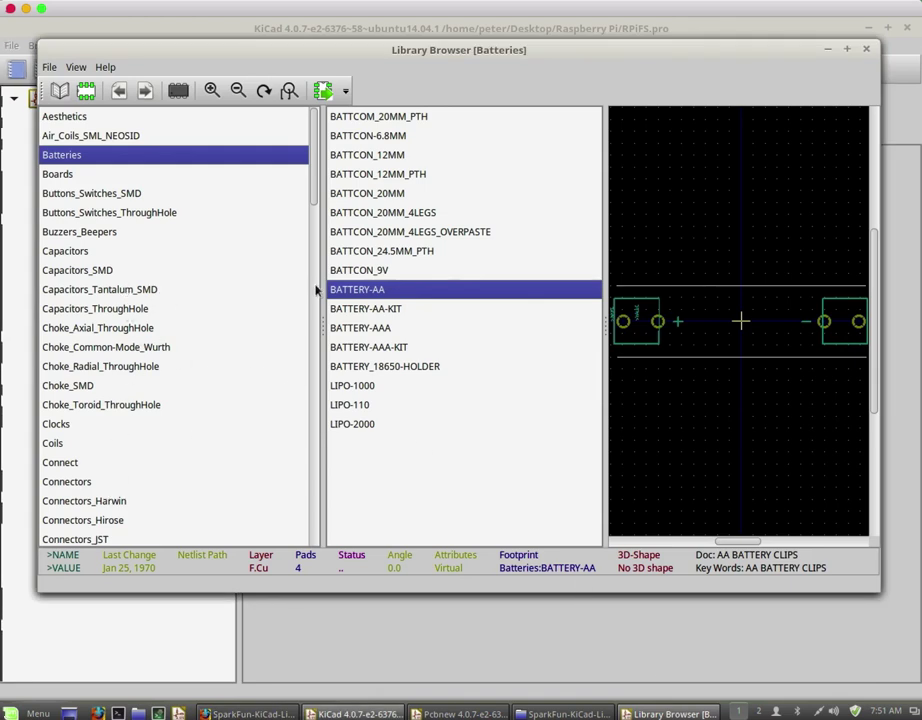
pyautogui.moveTo(316, 178); pyautogui.dragTo(313, 284)
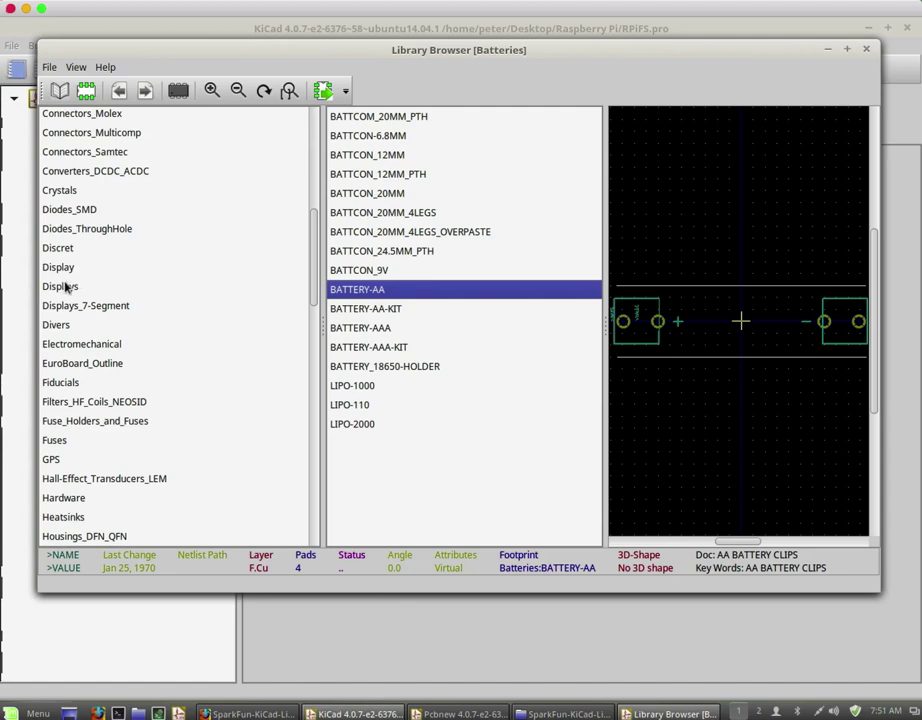
# Preview Displays footprints such as LCD-8X2-KIT, LCD-16X2 variants and OLED-UG-2832TSWGG01, then close the browser
pyautogui.click(65, 287)
pyautogui.click(354, 232)
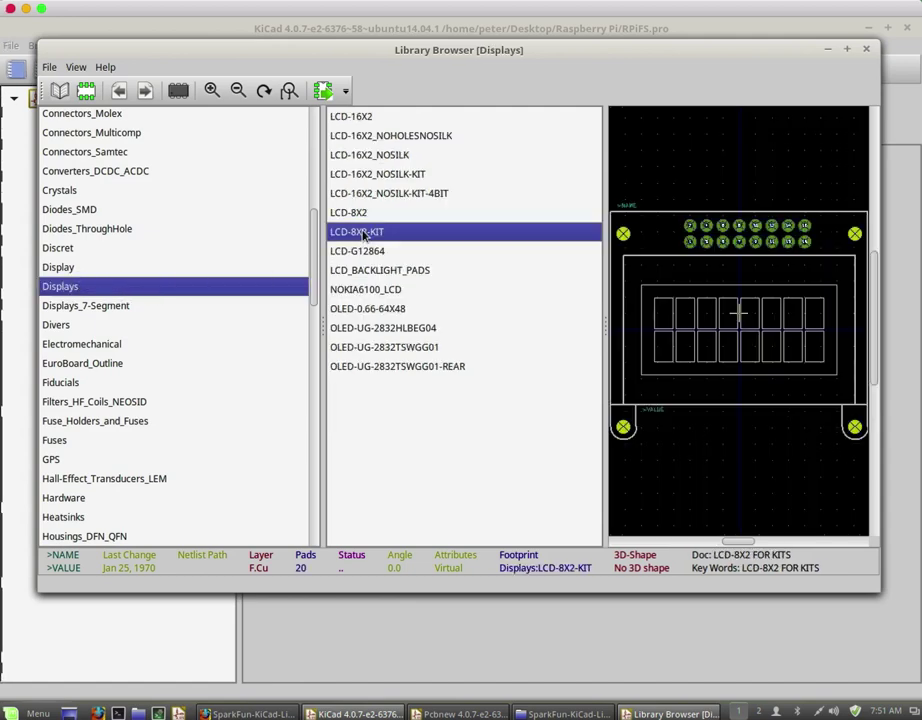
pyautogui.click(379, 176)
pyautogui.click(370, 346)
pyautogui.click(375, 366)
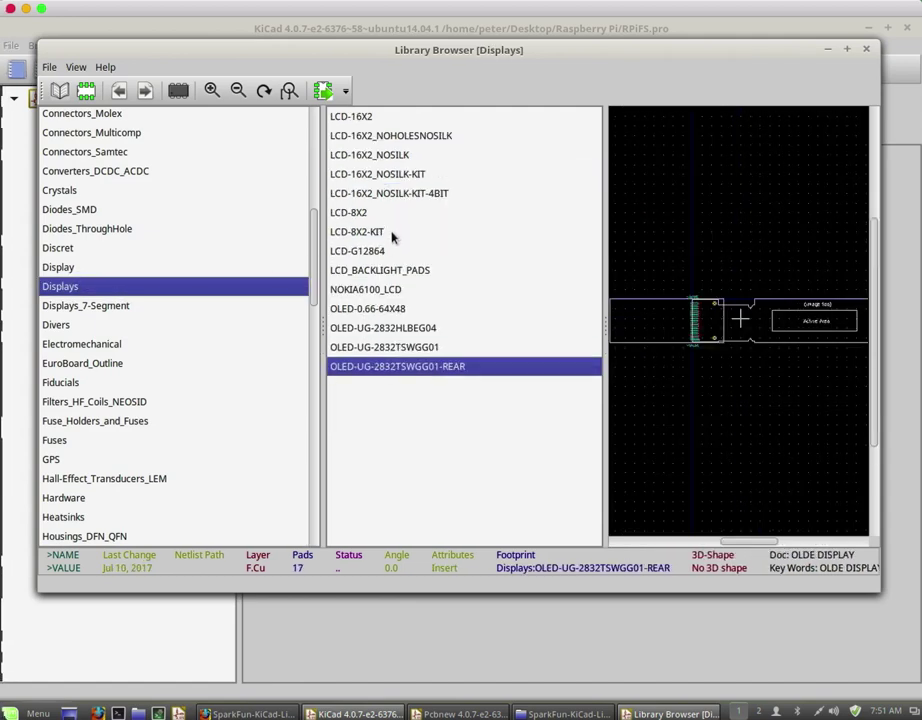
pyautogui.click(390, 233)
pyautogui.click(385, 194)
pyautogui.click(370, 138)
pyautogui.click(369, 155)
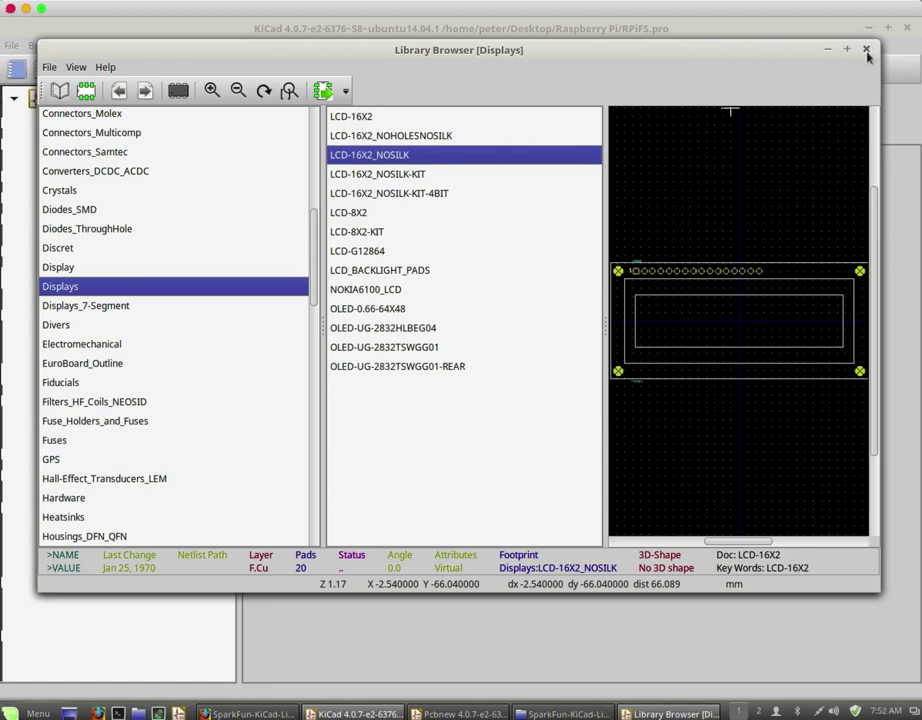
pyautogui.click(866, 49)
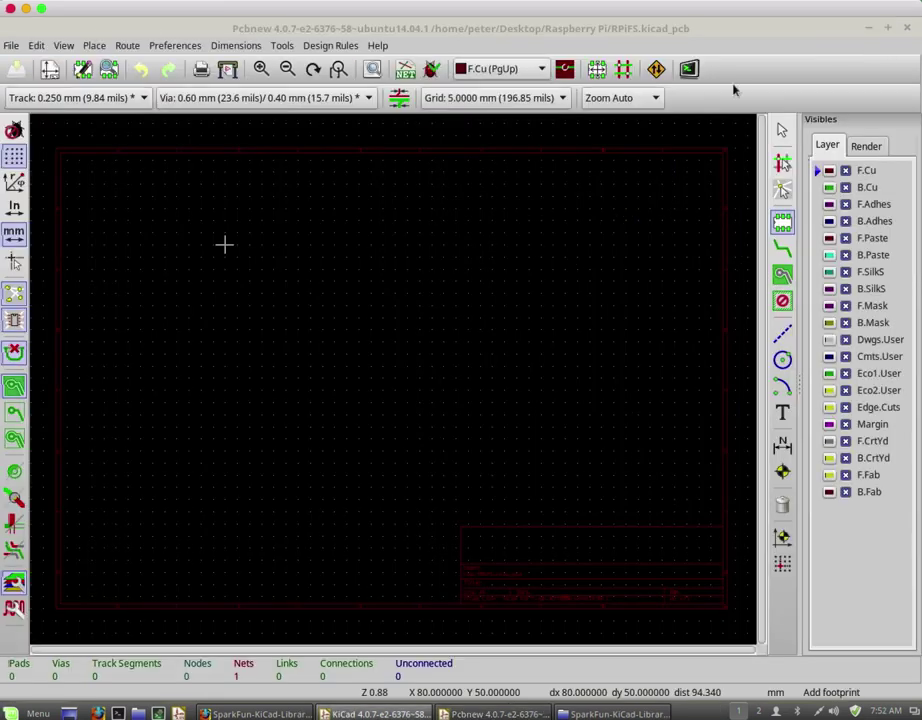
# Close Pcbnew and open the RPiFS schematic in Eeschema
pyautogui.click(908, 30)
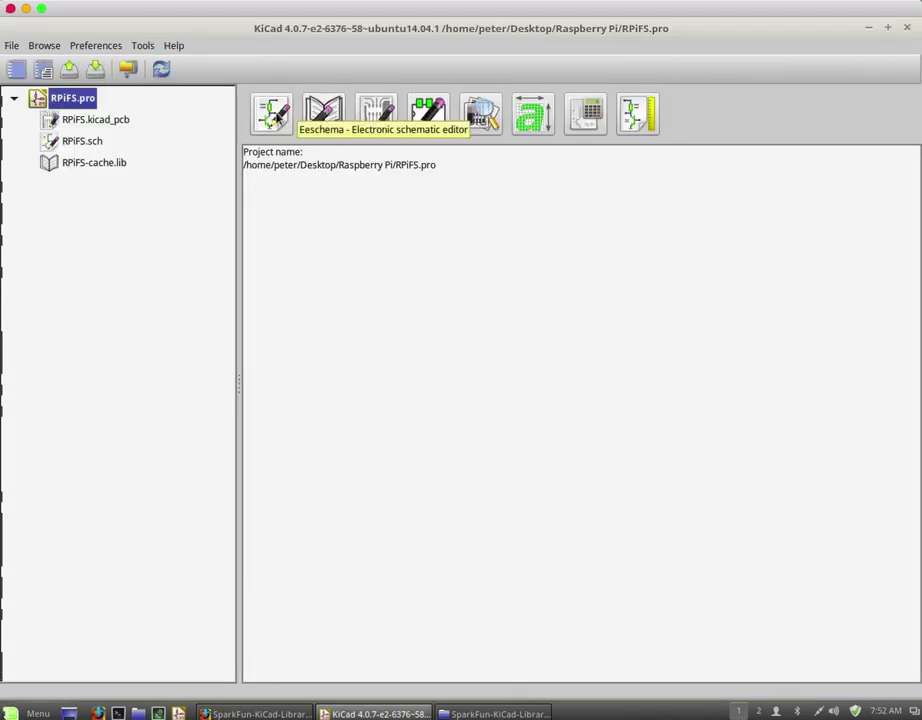
pyautogui.click(274, 115)
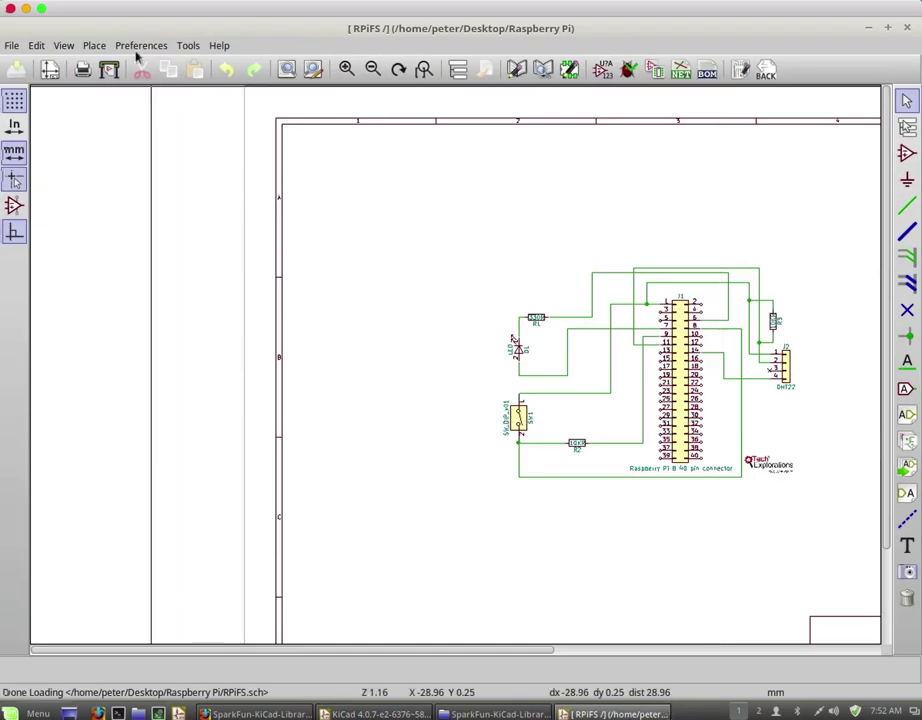
pyautogui.click(137, 46)
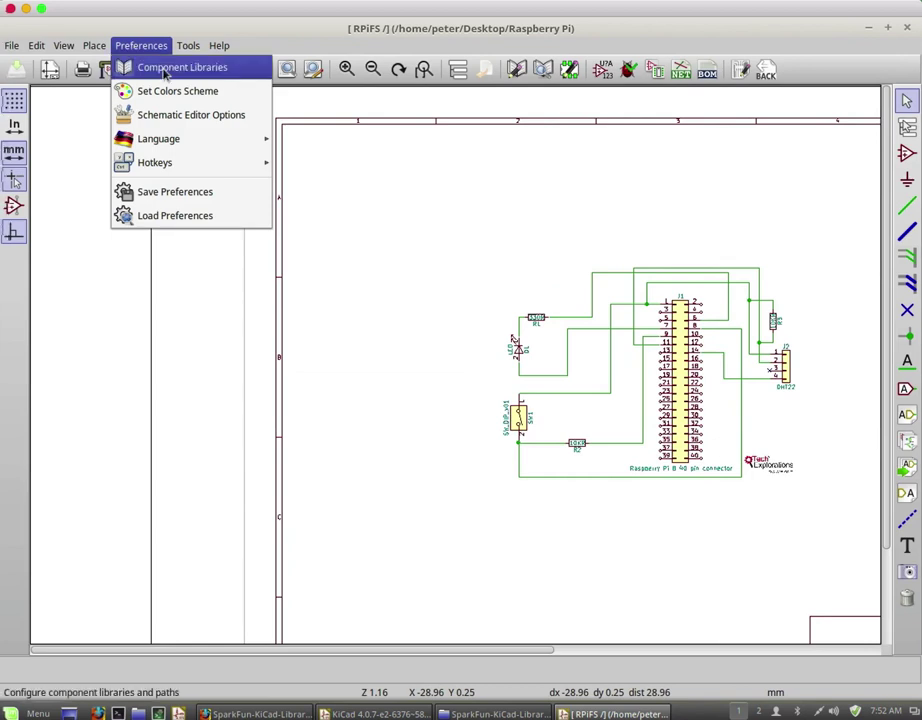
# Add every .lib file from Downloads > SparkFun-KiCad-Libraries-master > Libraries to the project's component libraries
pyautogui.click(165, 70)
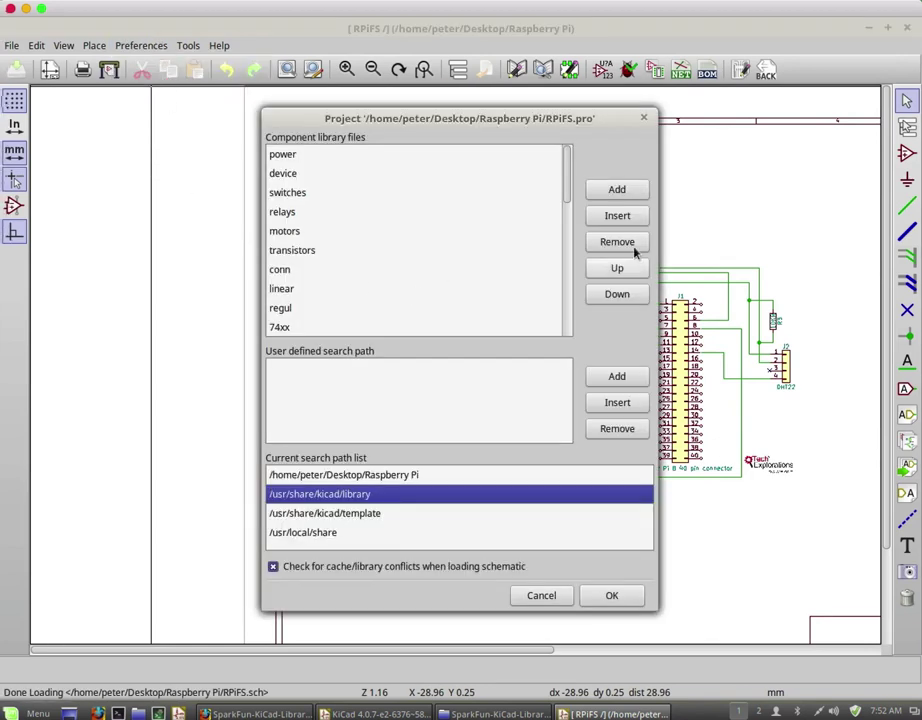
pyautogui.click(617, 191)
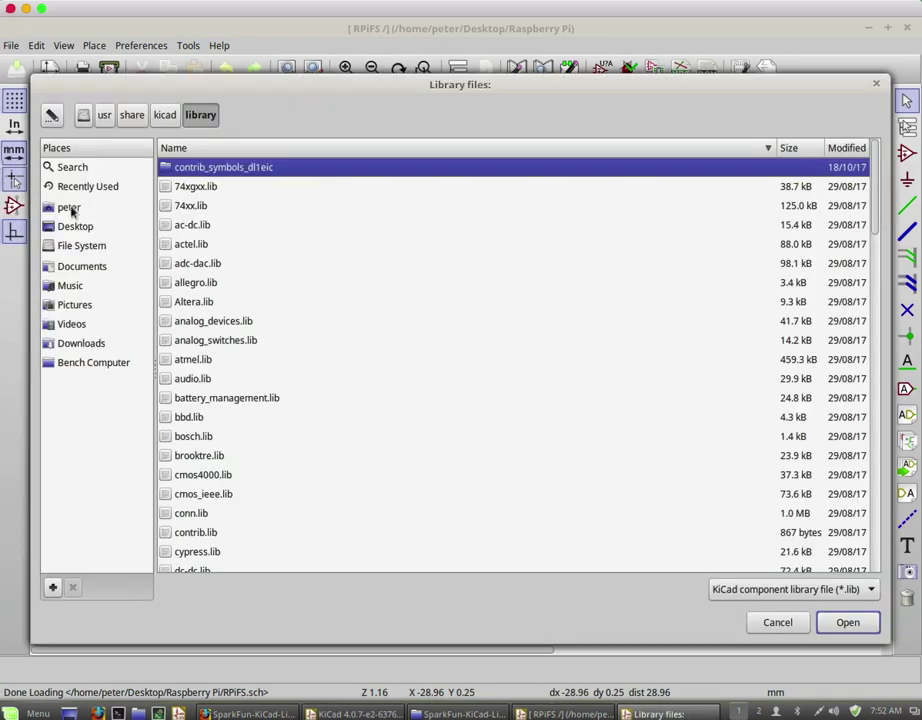
pyautogui.click(74, 343)
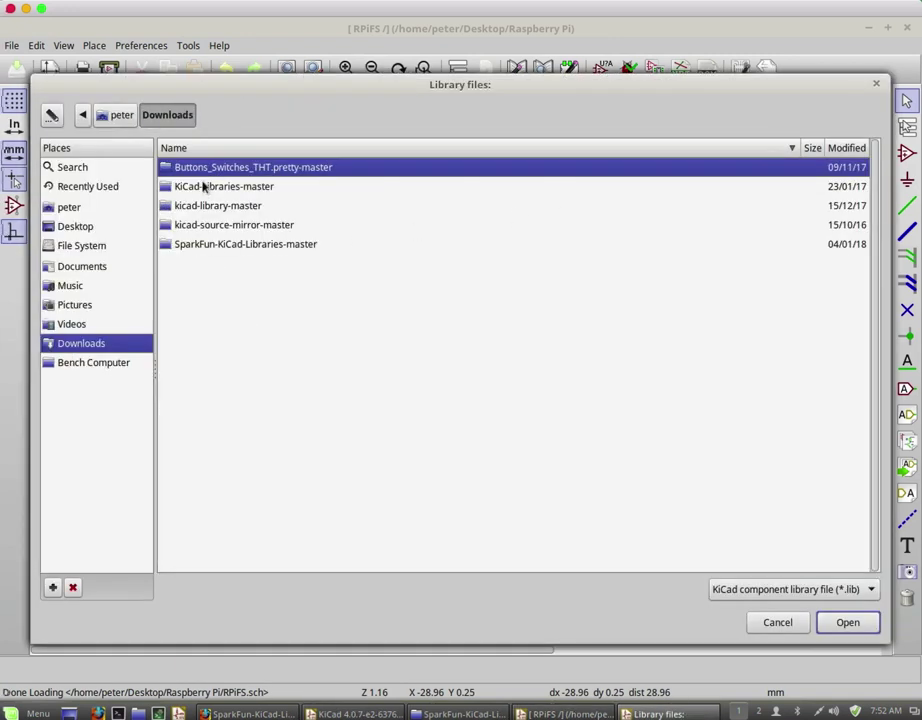
pyautogui.doubleClick(231, 245)
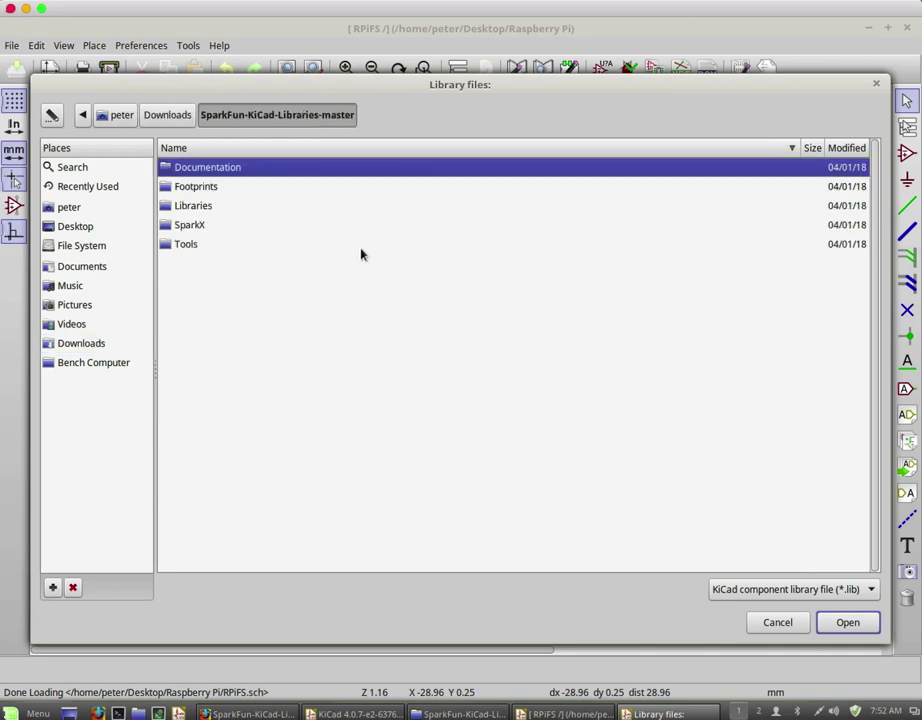
pyautogui.doubleClick(195, 206)
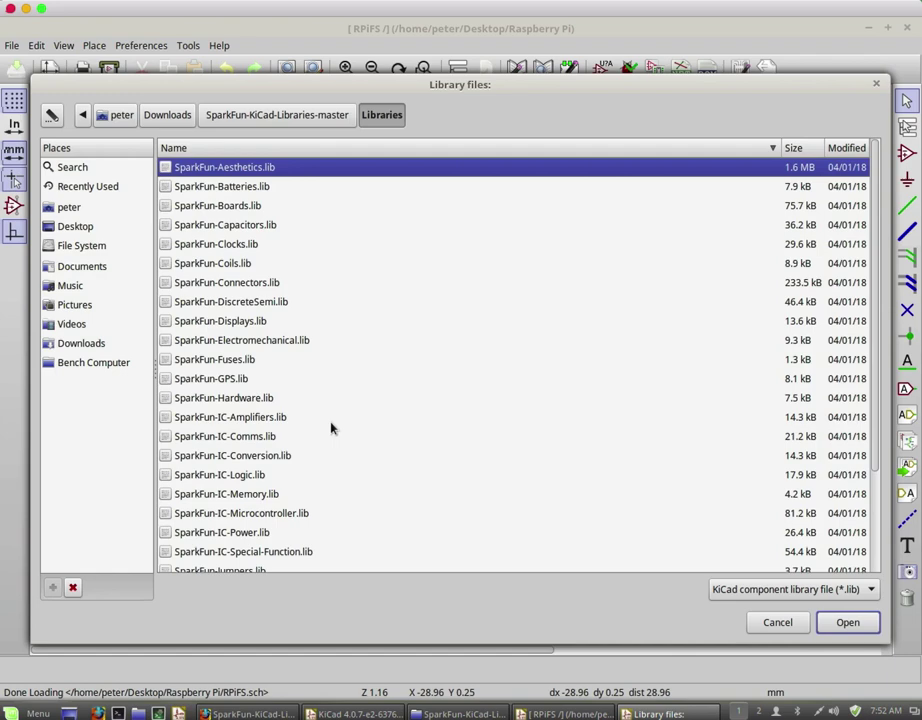
pyautogui.scroll(-3, 380, 420)
pyautogui.keyDown('shift'); pyautogui.click(218, 563); pyautogui.keyUp('shift')
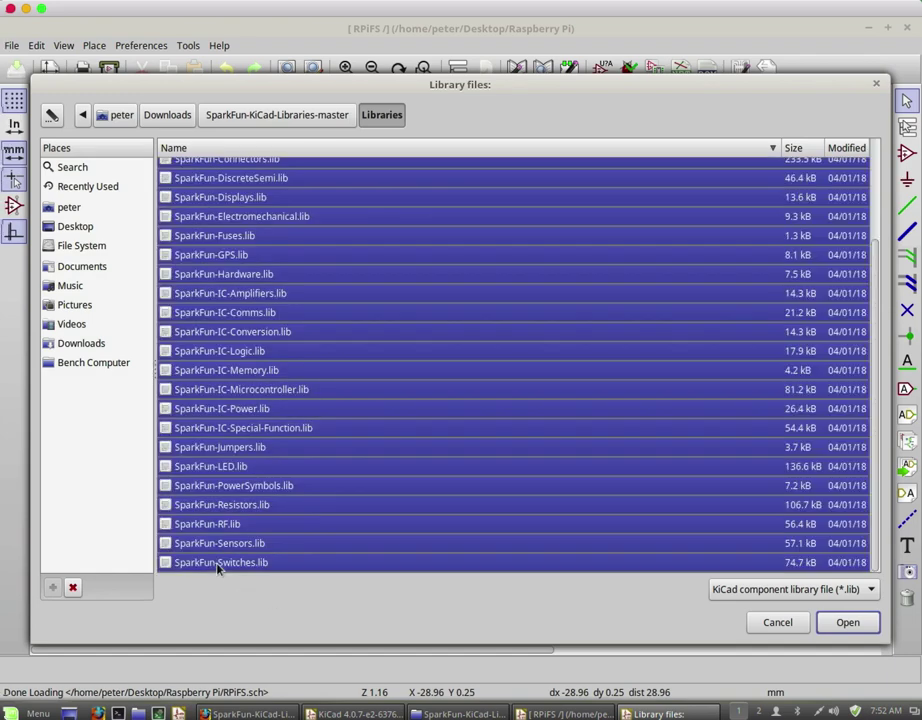
pyautogui.scroll(3, 265, 478)
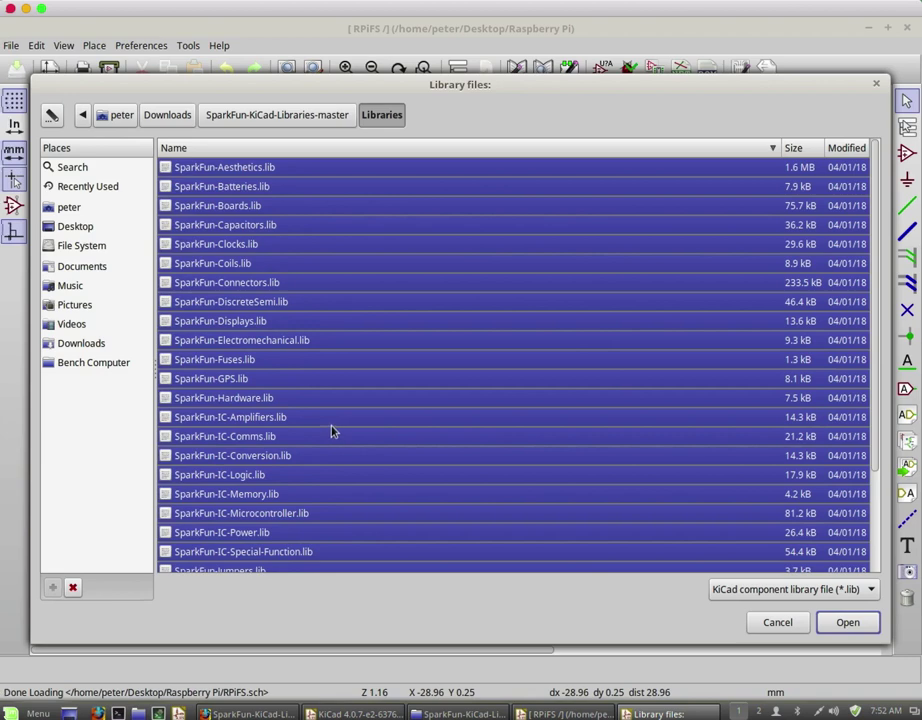
pyautogui.click(847, 623)
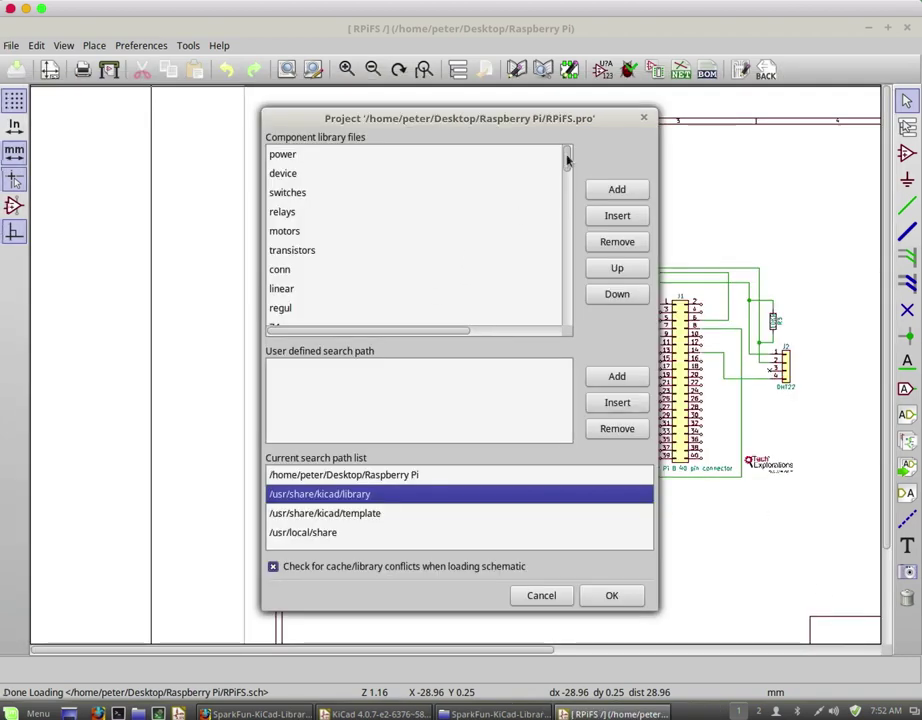
# Check the newly listed SparkFun .lib paths and accept the Project libraries dialog
pyautogui.moveTo(566, 160); pyautogui.dragTo(555, 237)
pyautogui.click(449, 243)
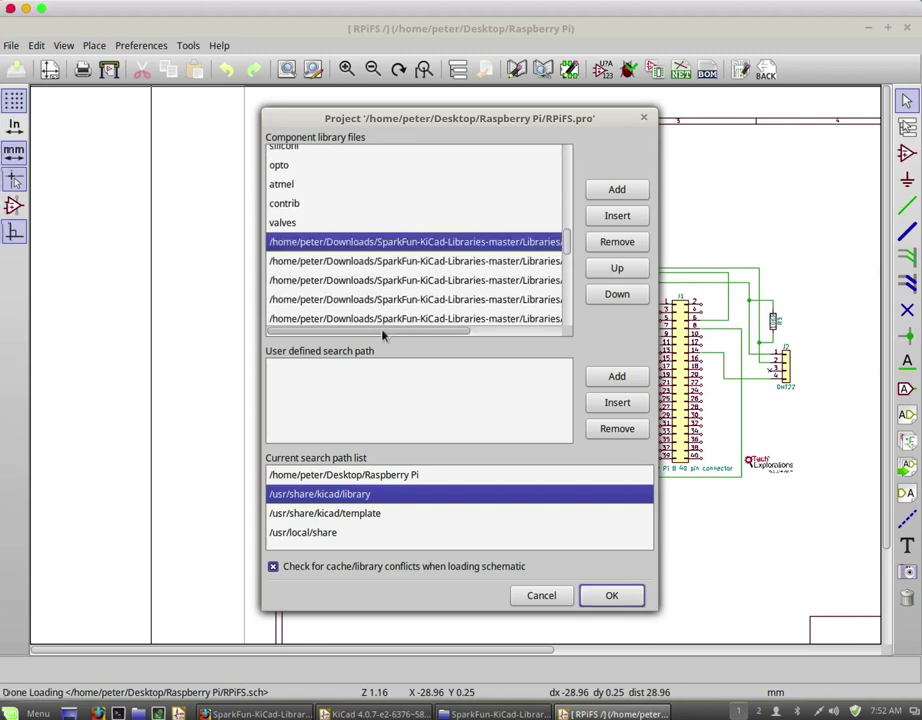
pyautogui.moveTo(383, 336); pyautogui.dragTo(405, 330)
pyautogui.click(612, 596)
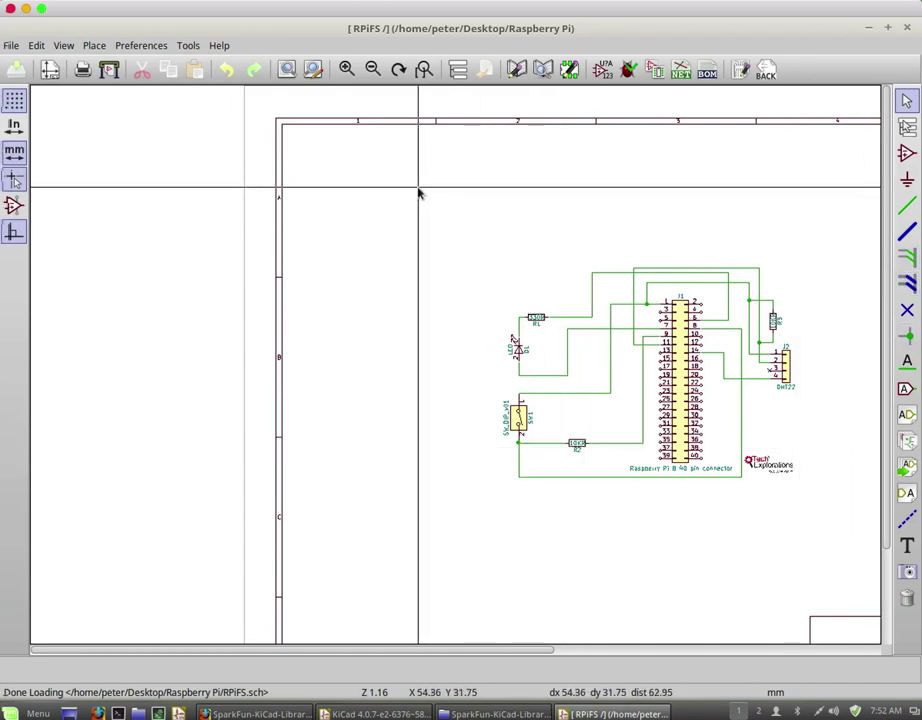
# Preview the SparkFun-Aesthetics symbols, then place BREADBOARD_PATTERN at the sheet's upper left
pyautogui.press('a')
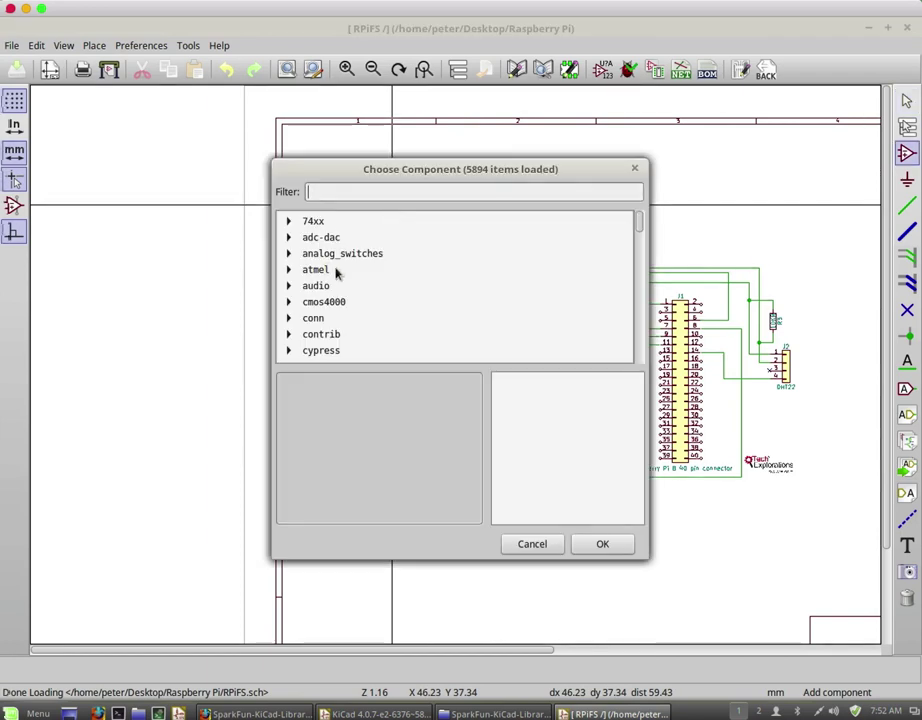
pyautogui.moveTo(639, 230); pyautogui.dragTo(632, 289)
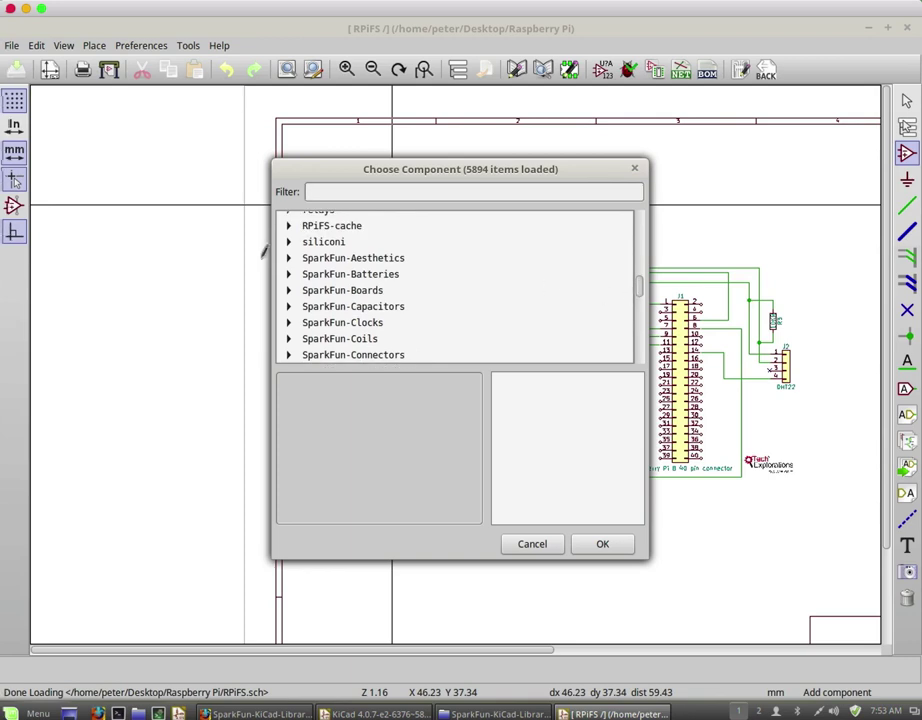
pyautogui.click(288, 258)
pyautogui.click(398, 274)
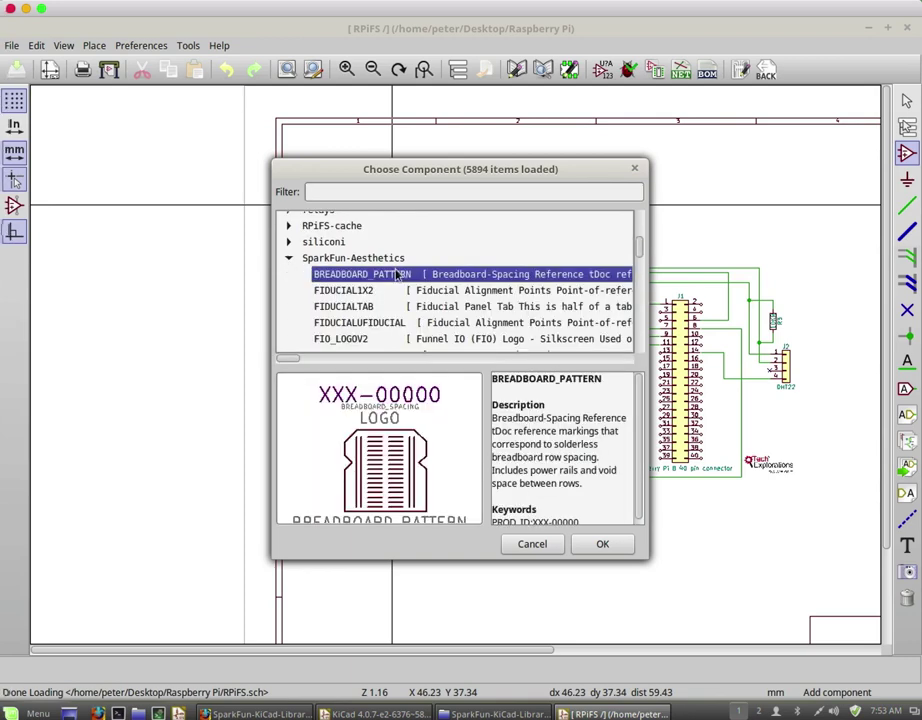
pyautogui.click(395, 291)
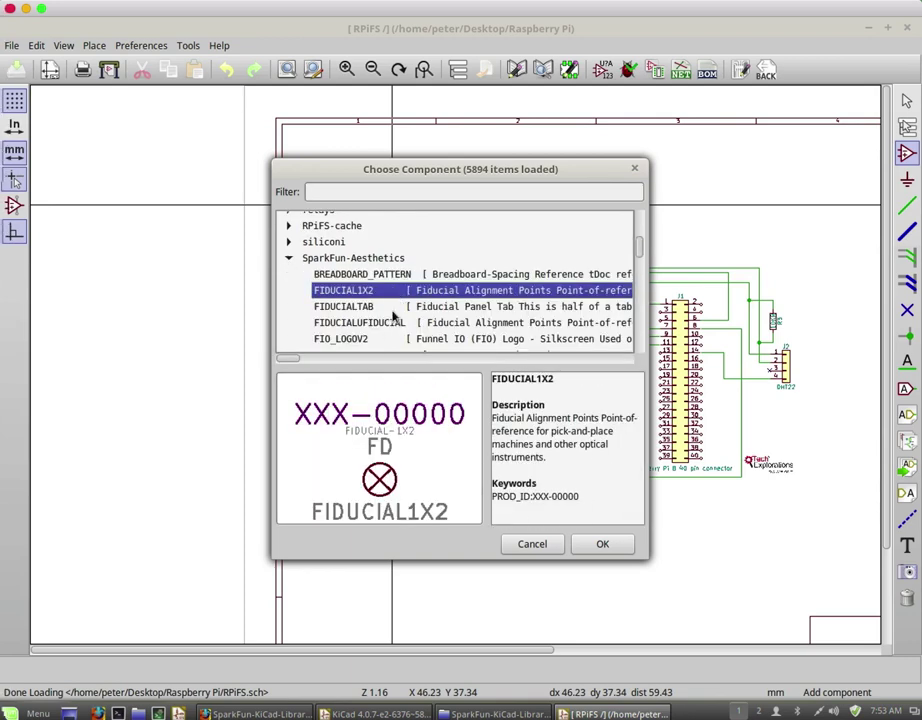
pyautogui.press('Down')
pyautogui.press('Down')
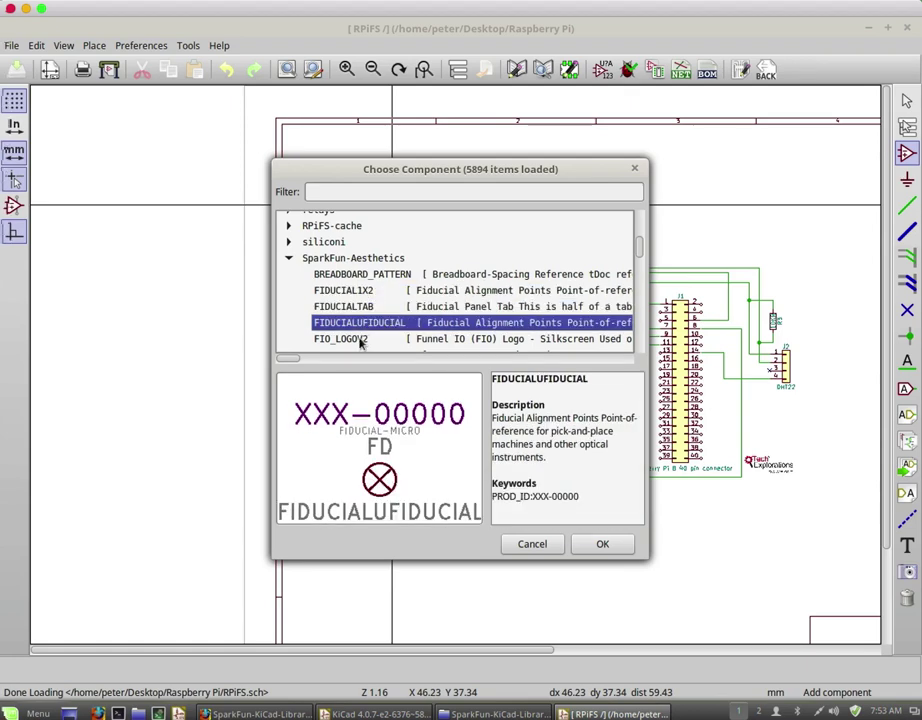
pyautogui.click(361, 340)
pyautogui.click(368, 275)
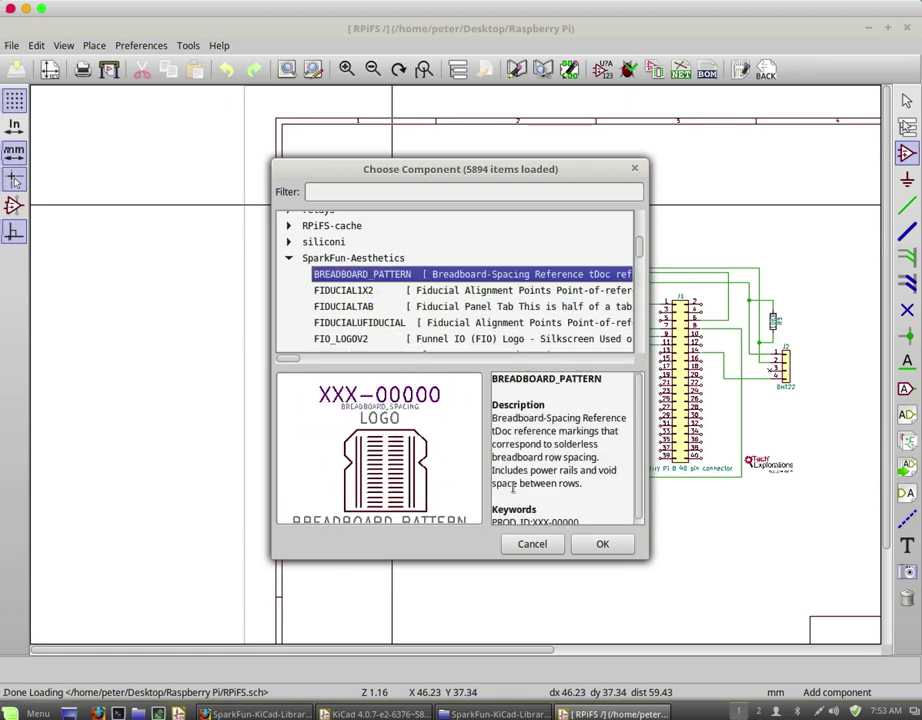
pyautogui.click(602, 544)
pyautogui.click(365, 220)
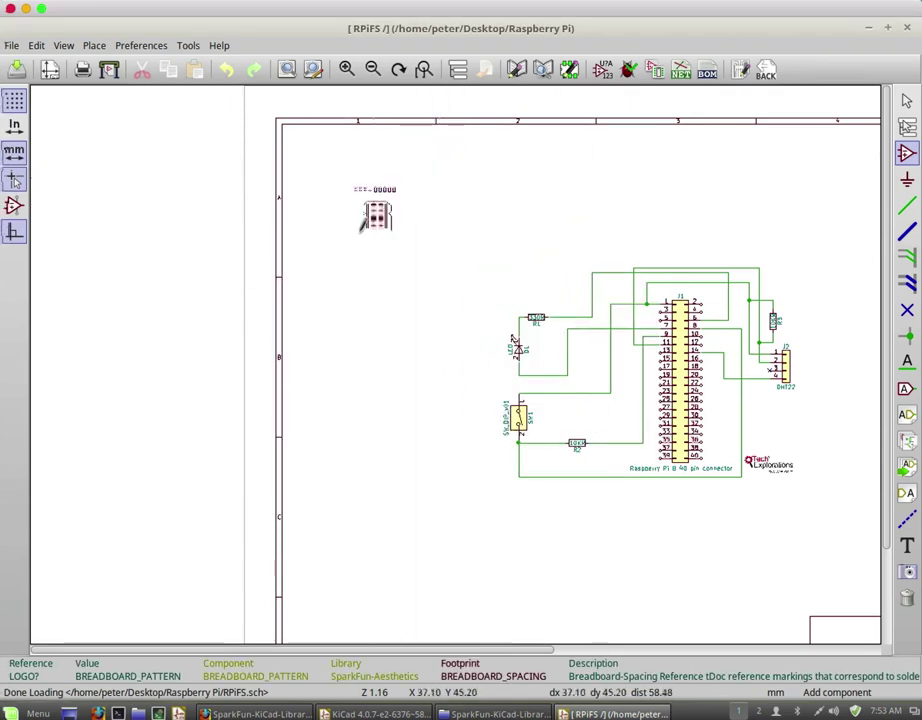
# Pick the EM-506-VERTICAL GPS symbol from the SparkFun-GPS library for placement
pyautogui.click(362, 366)
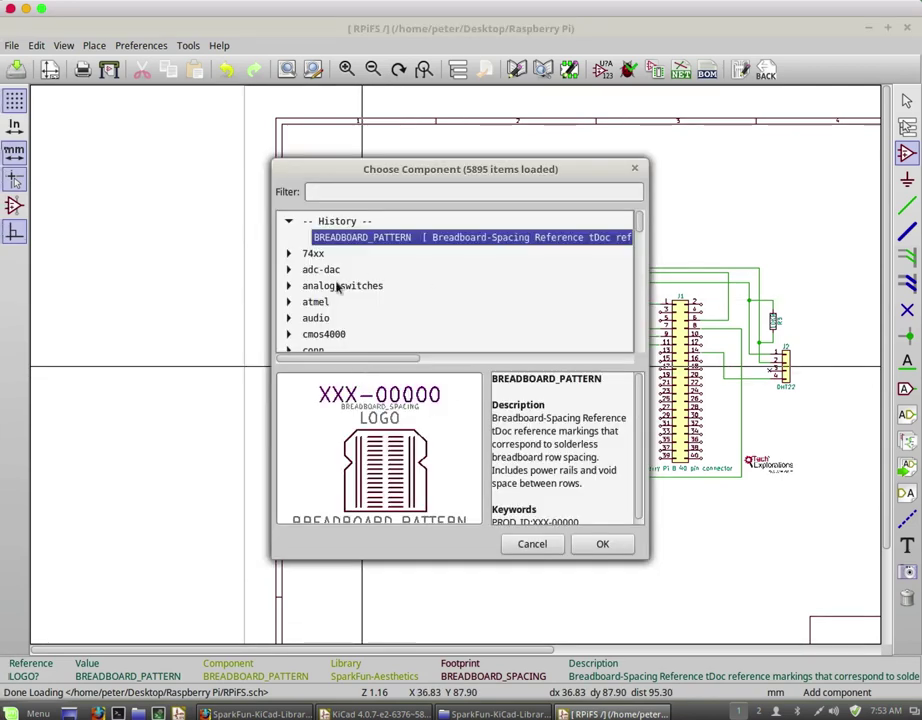
pyautogui.scroll(-3, 480, 274)
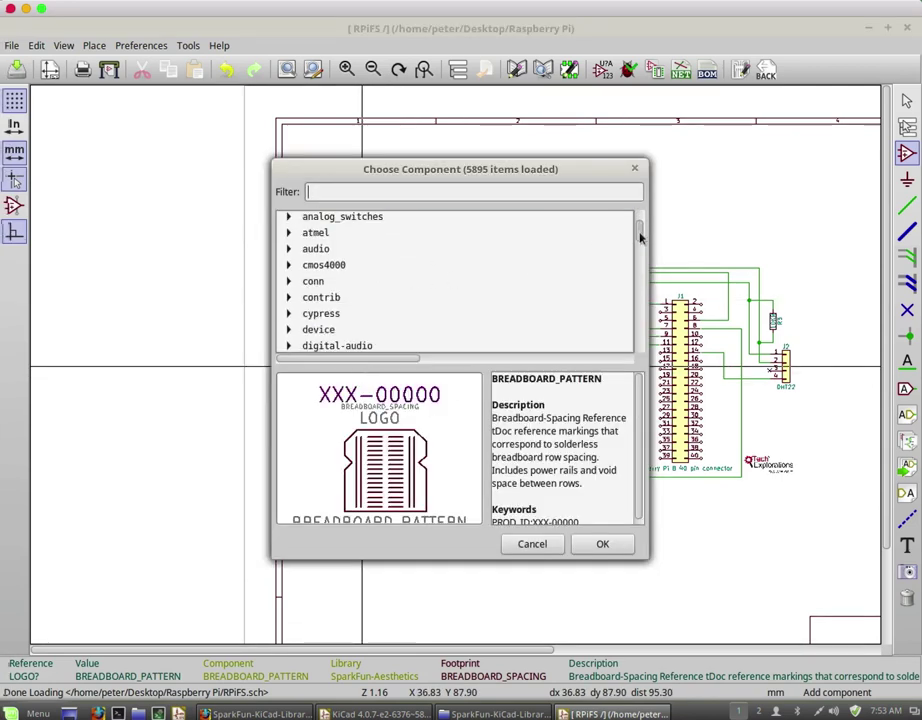
pyautogui.moveTo(638, 236); pyautogui.dragTo(636, 307)
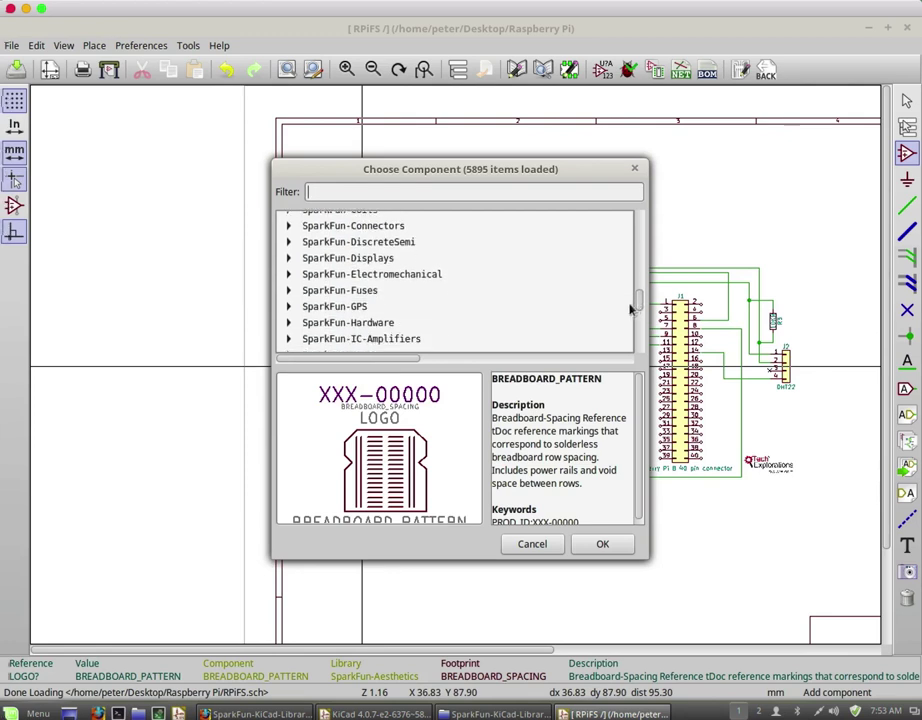
pyautogui.click(288, 309)
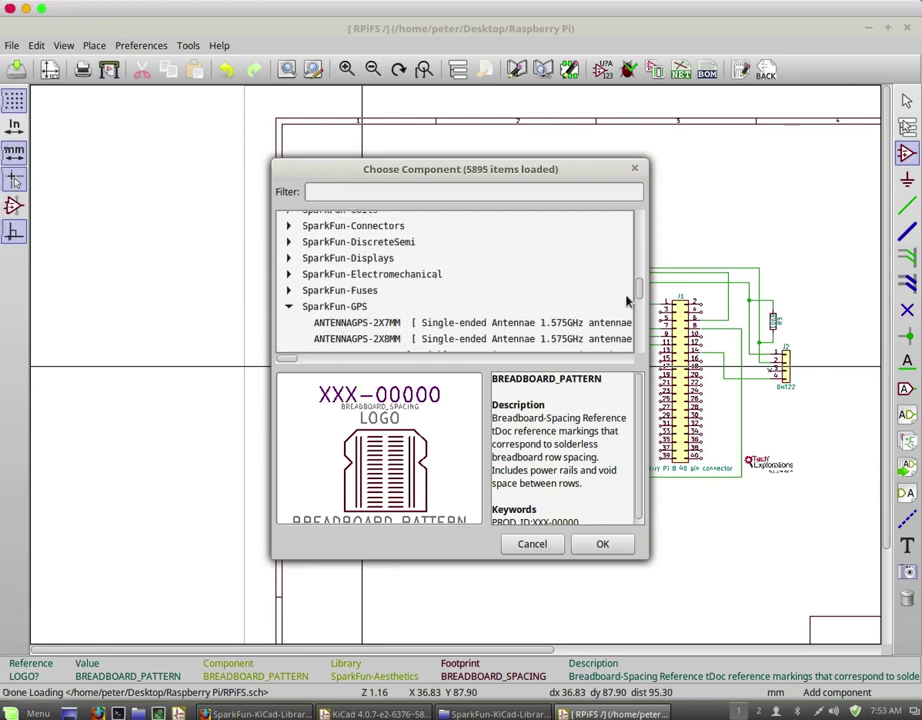
pyautogui.moveTo(640, 287); pyautogui.dragTo(638, 304)
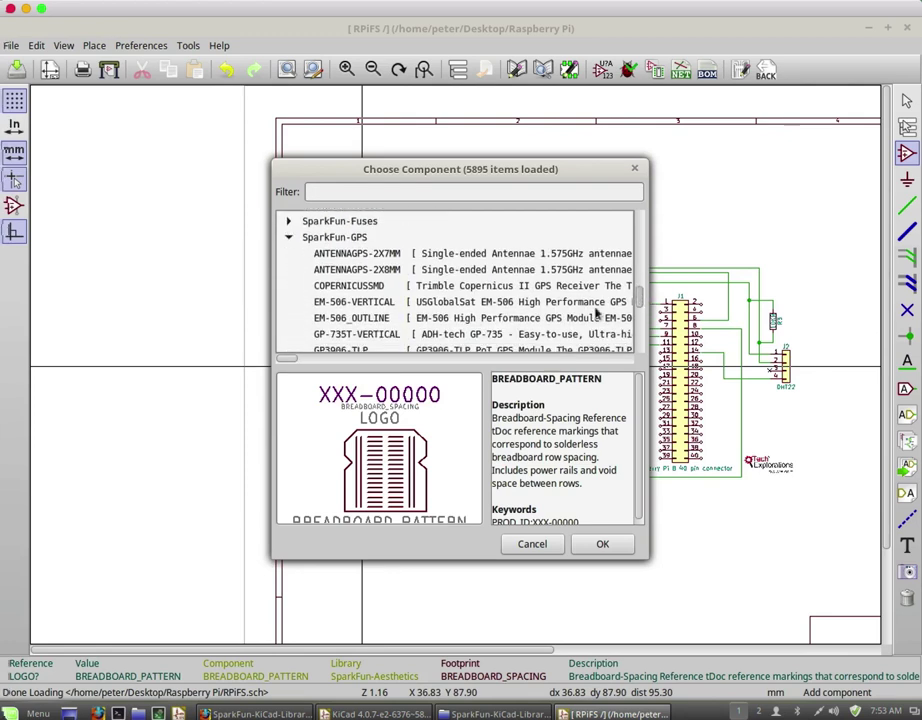
pyautogui.click(361, 302)
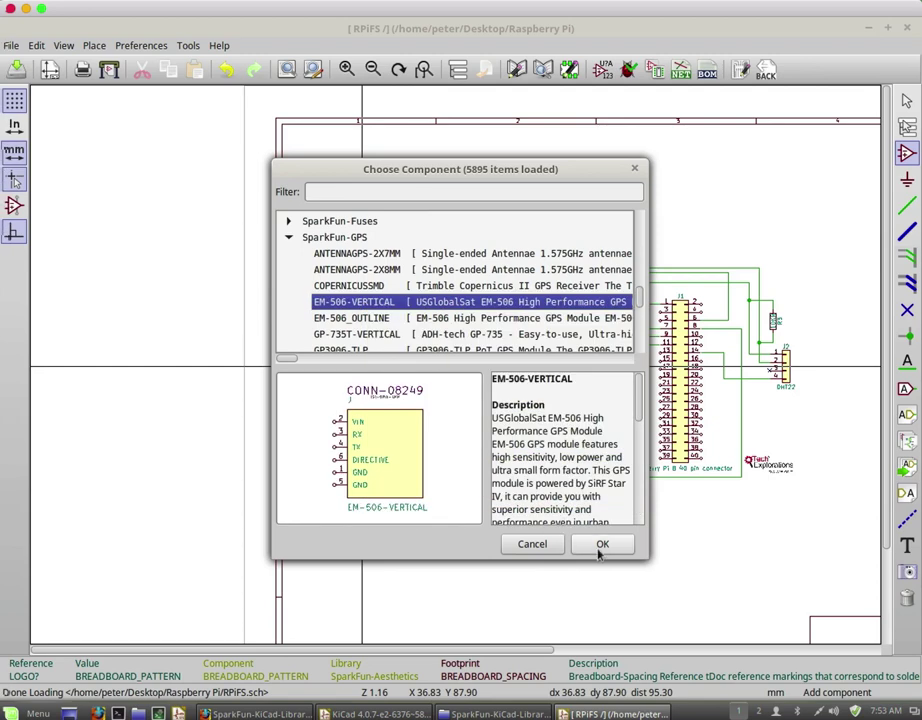
pyautogui.click(602, 544)
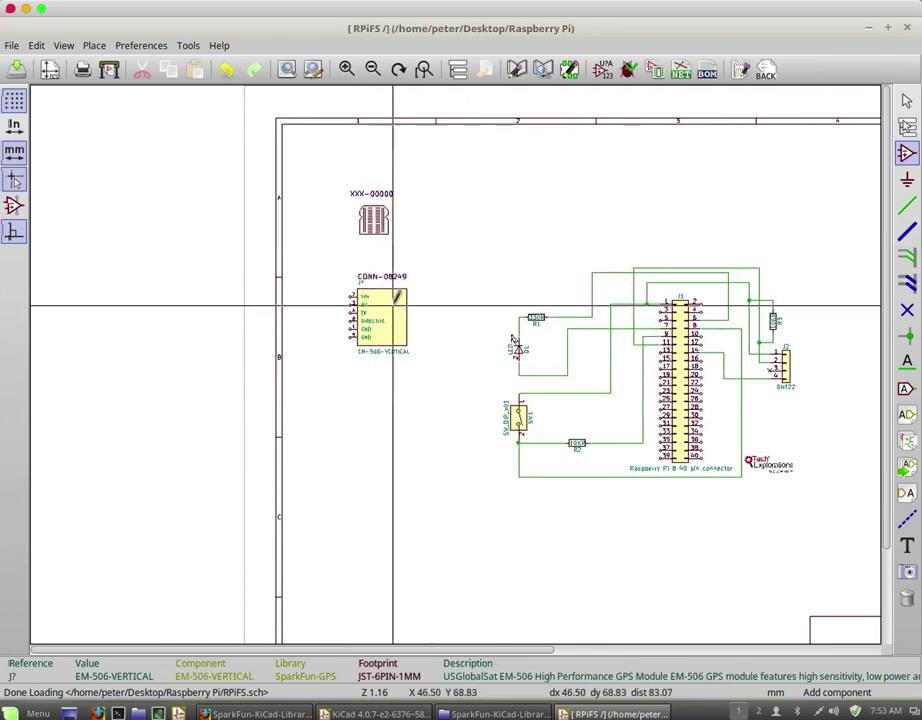
pyautogui.scroll(3, 432, 258)
# Drop the GPS symbol below the breadboard pattern, then bring the SparkFun libraries folder forward
pyautogui.click(520, 263)
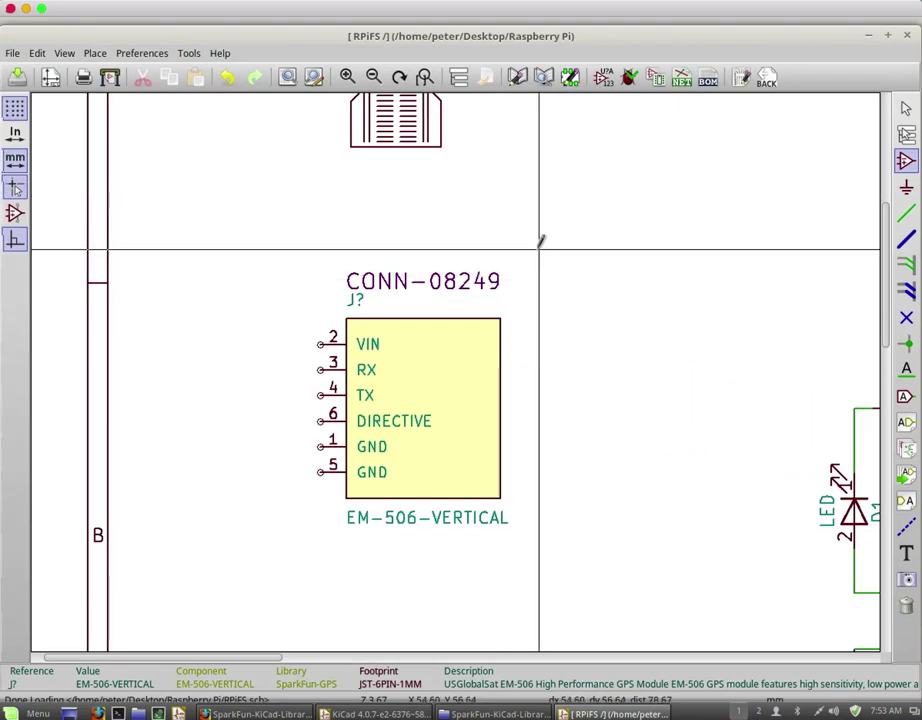
pyautogui.moveTo(543, 256); pyautogui.dragTo(567, 352, button='middle')
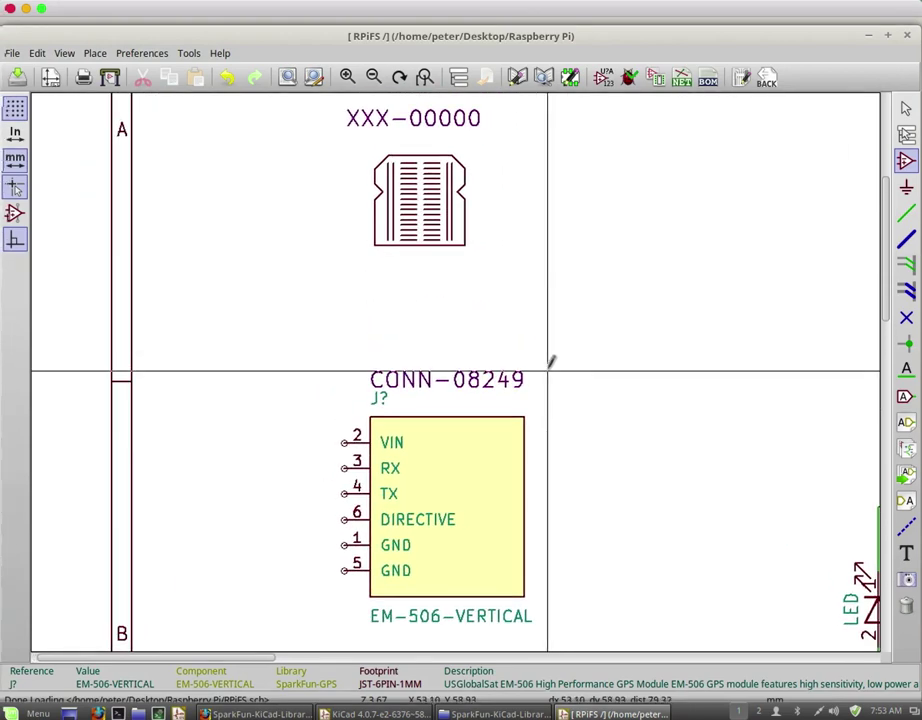
pyautogui.click(495, 713)
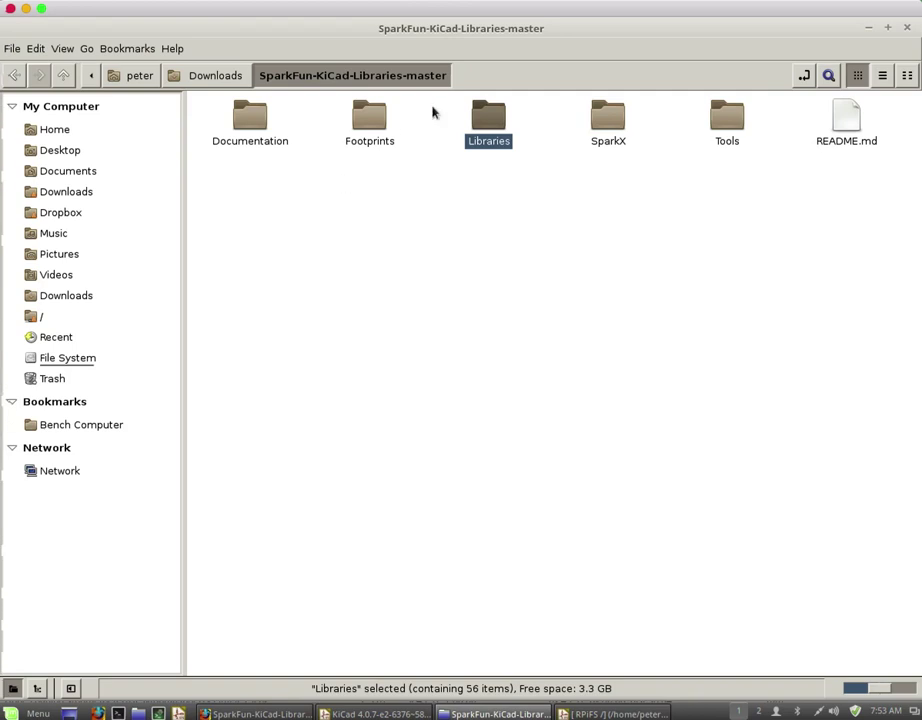
pyautogui.click(371, 115)
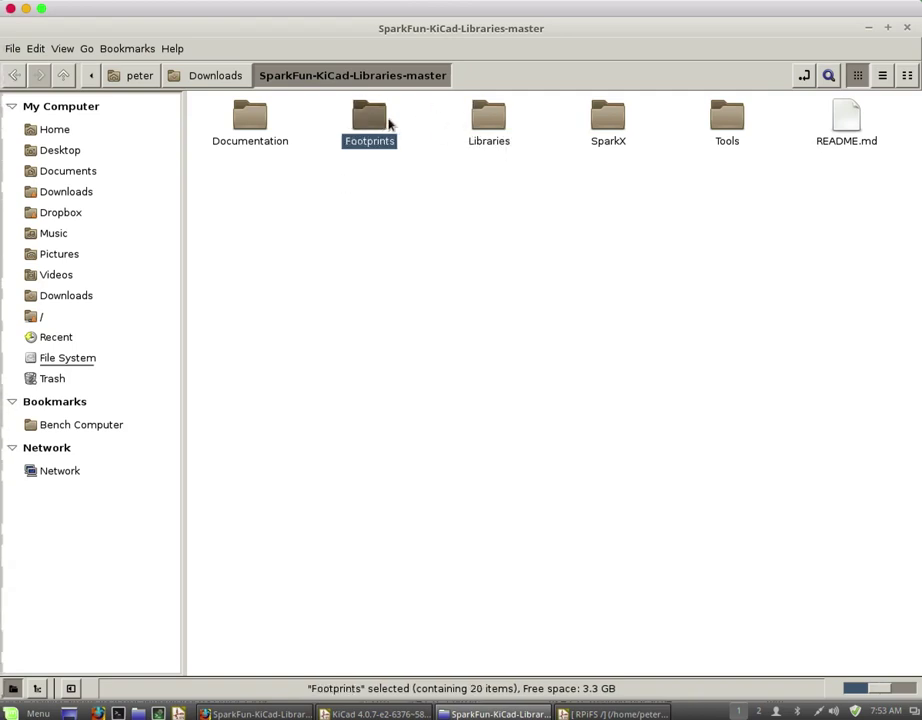